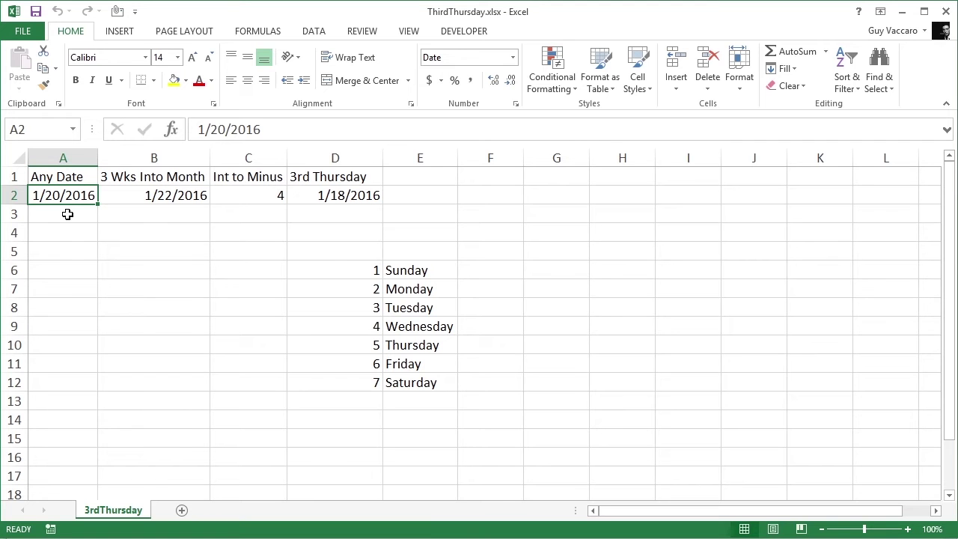
Enter =D2 in E2 to reference the 3rd Thursday date.
key("Up")
key("Down")
key("Right")
key("Right")
key("Right")
key("Right")
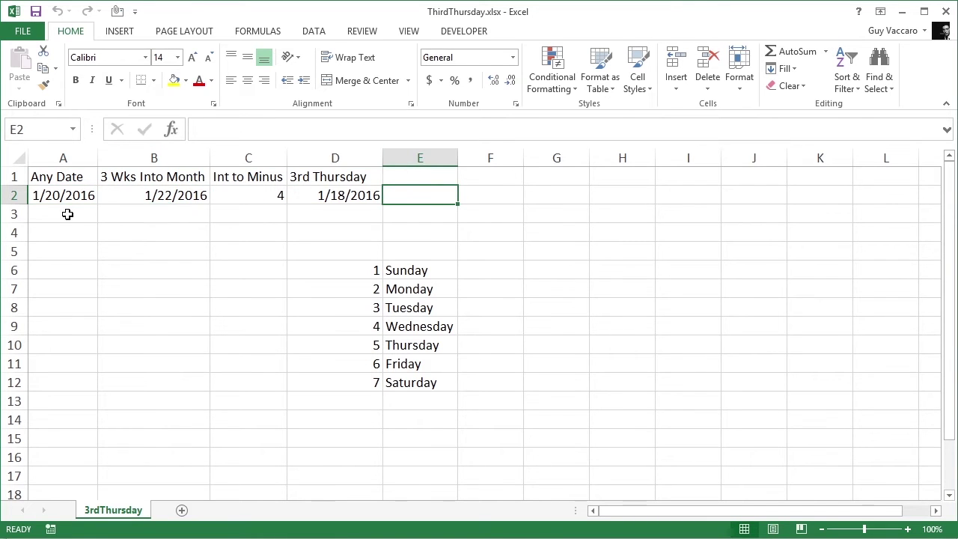
type("=")
key("Left")
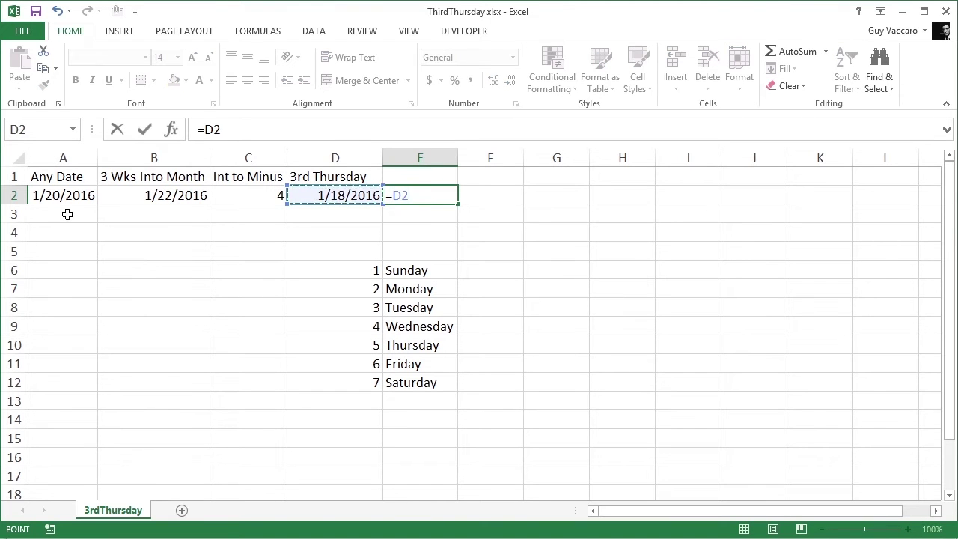
key("Return")
Give E2 the custom number format dddd so it shows the weekday name.
key("Up")
left_click(516, 103)
left_click(374, 273)
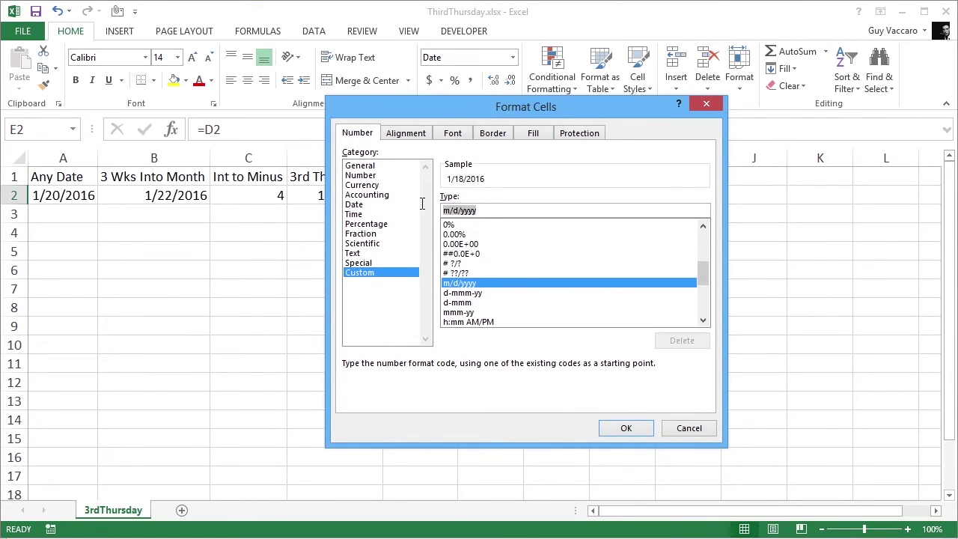
type("dddd")
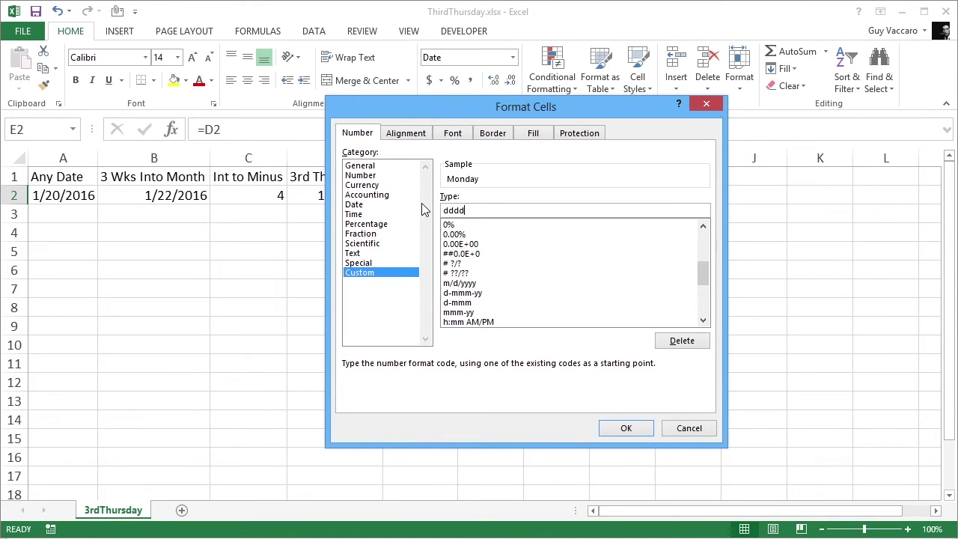
left_click(623, 432)
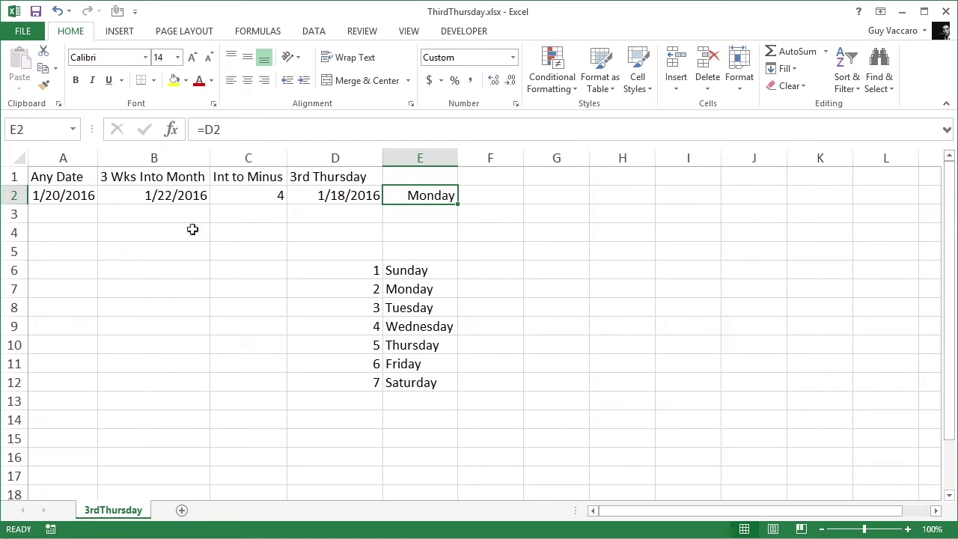
left_click(65, 195)
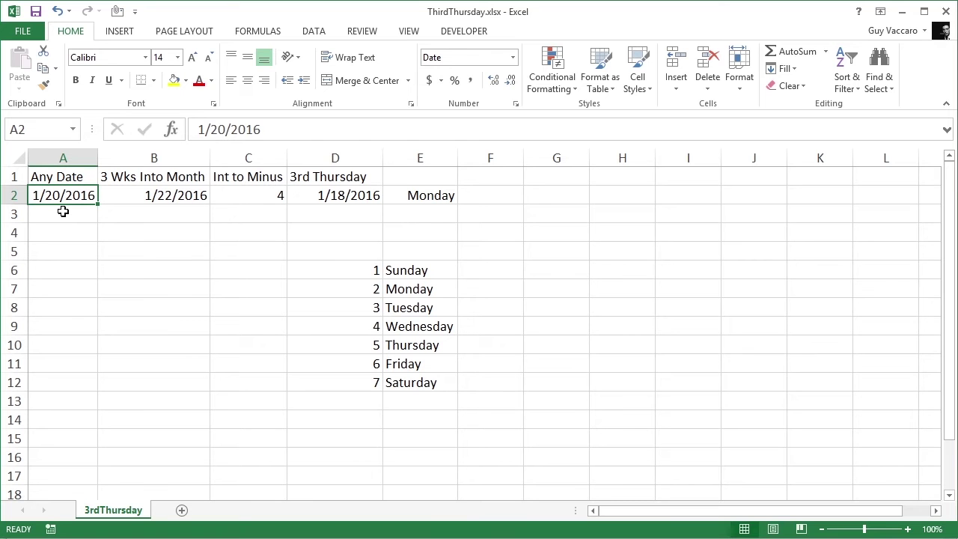
left_click(166, 194)
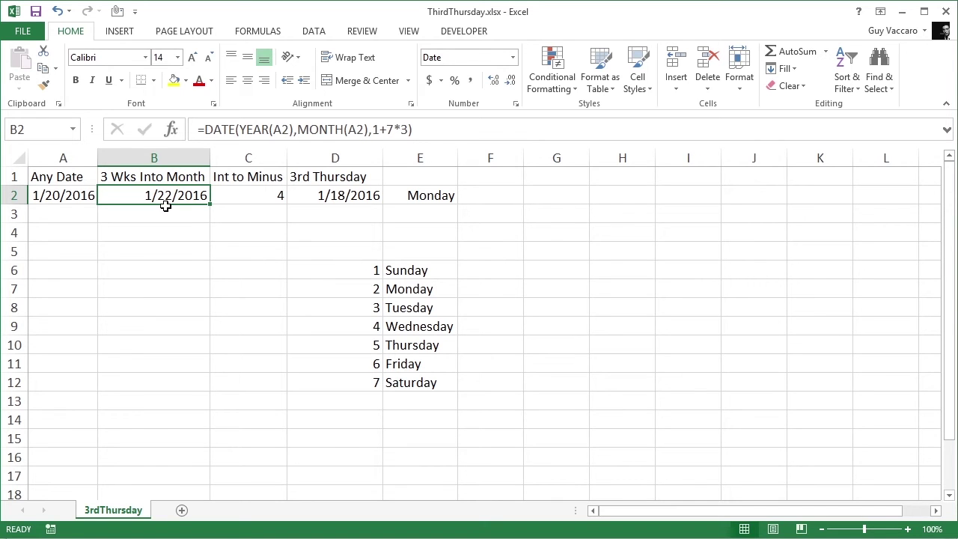
left_click(260, 197)
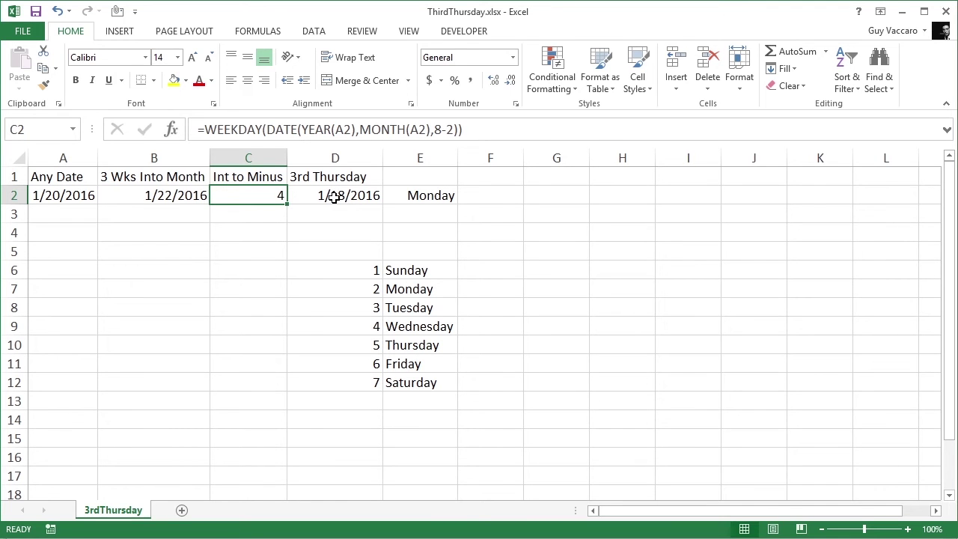
Start editing C2's =WEEKDAY(DATE(YEAR(A2),MONTH(A2),8-2)) formula in the formula bar.
left_click(267, 127)
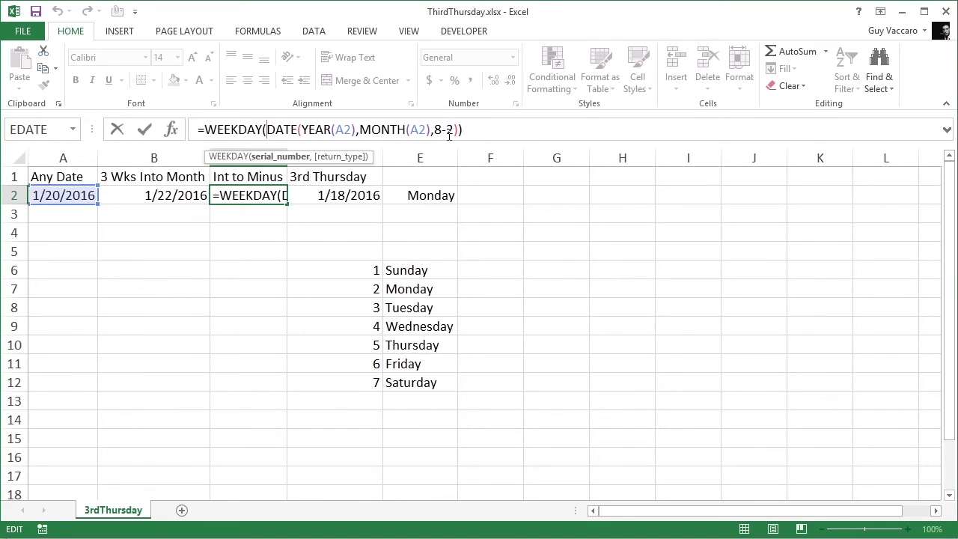
Change the offset in C2's WEEKDAY formula from 8-2 to 8-5.
left_click(453, 132)
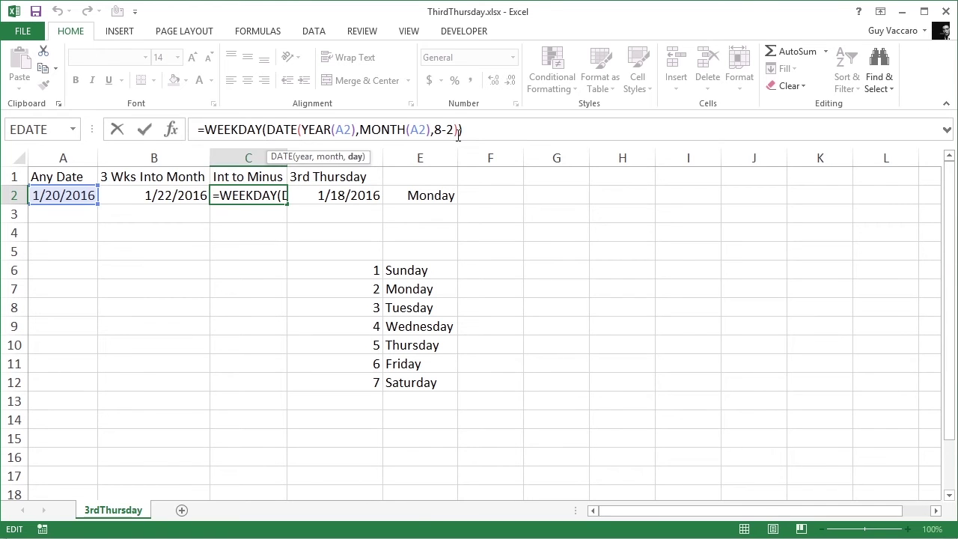
key("BackSpace")
type("5")
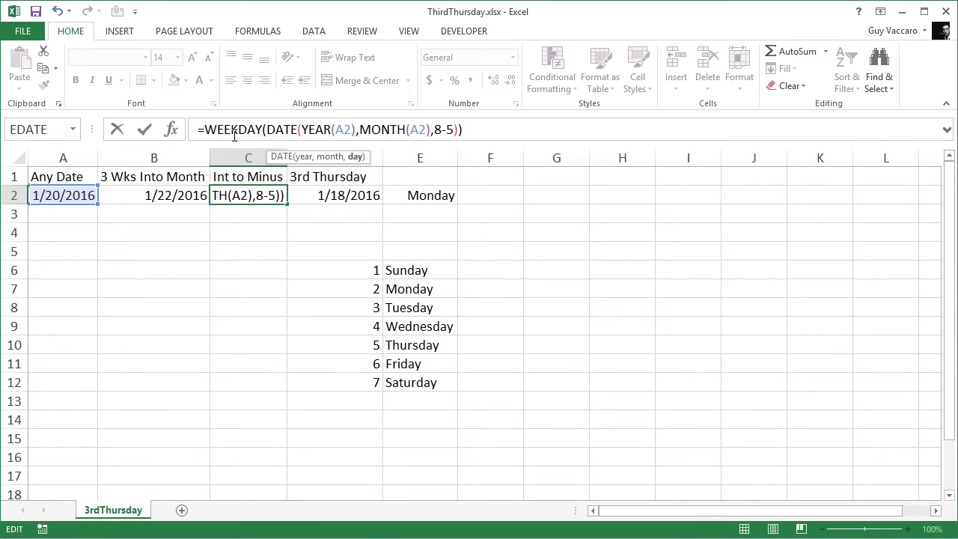
key("Return")
Check E2, B2 and C2 to confirm the result is Thursday 1/21/2016.
key("Up")
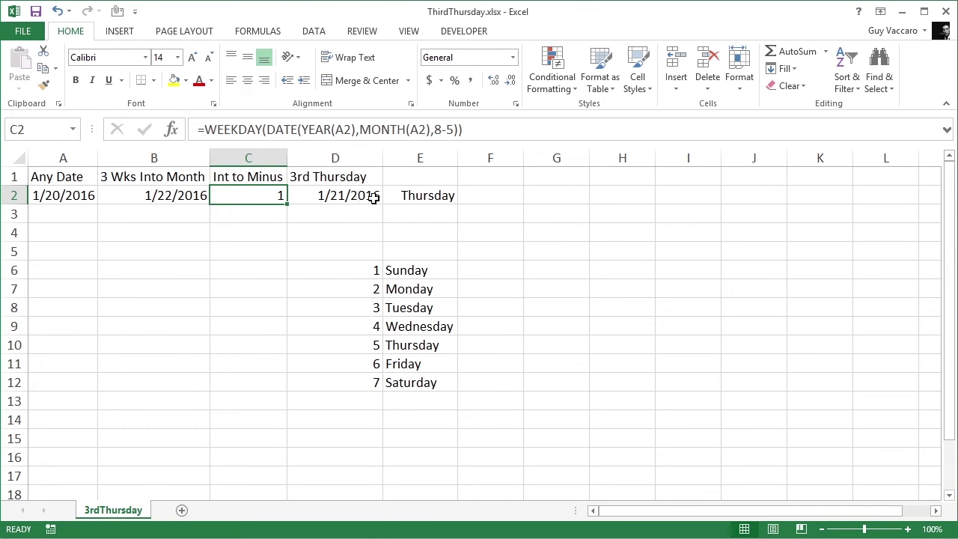
left_click(426, 195)
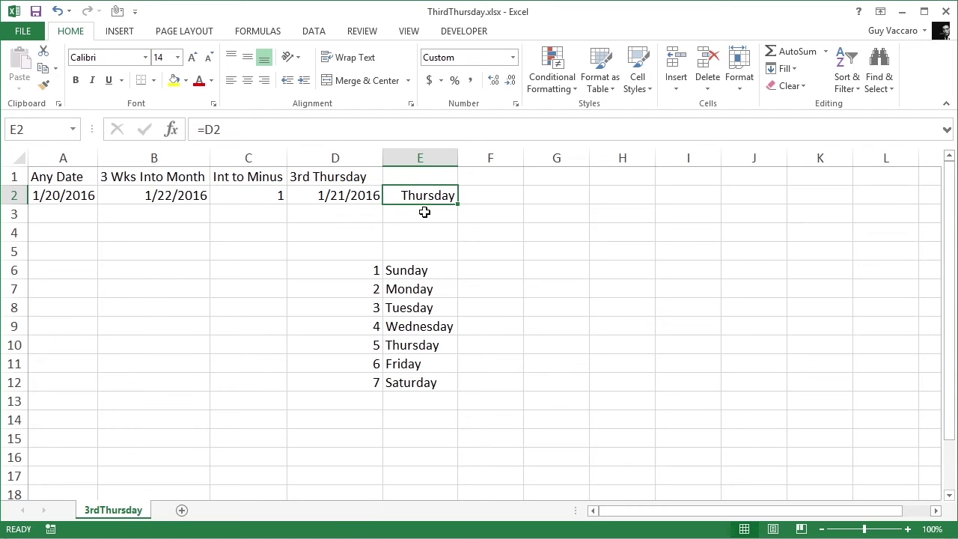
left_click(197, 194)
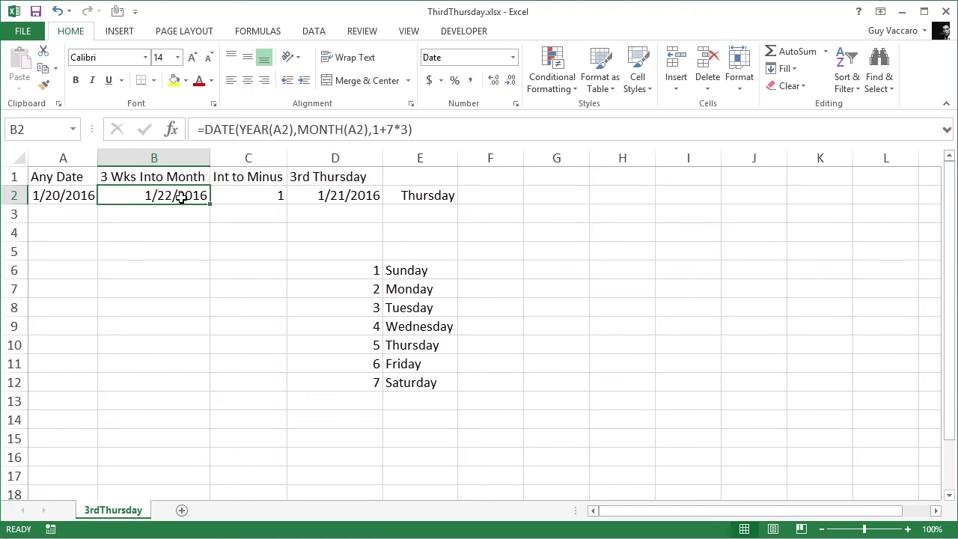
left_click(255, 194)
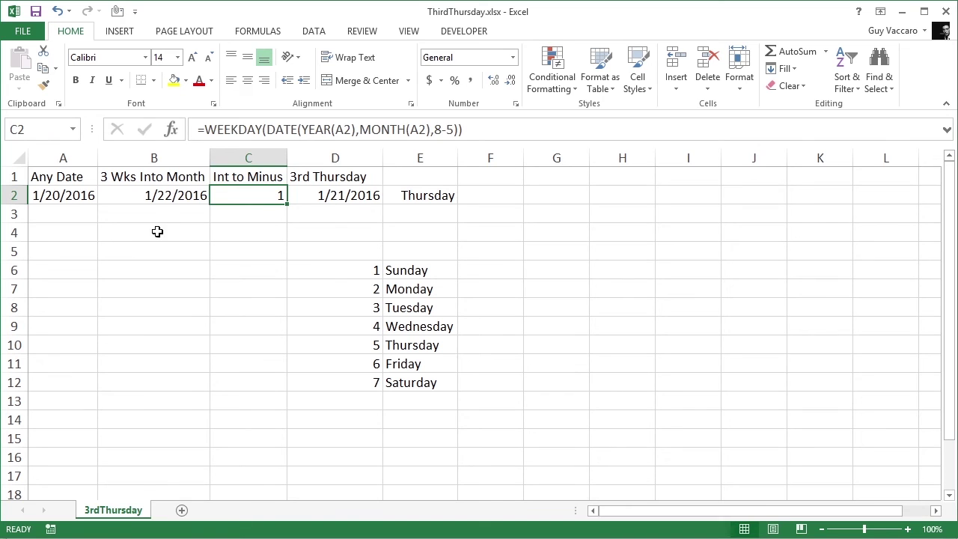
Copy B2's third-Thursday date formula into B5.
left_click(166, 193)
key("F2")
left_click_drag(199, 128, 470, 132)
key("Escape")
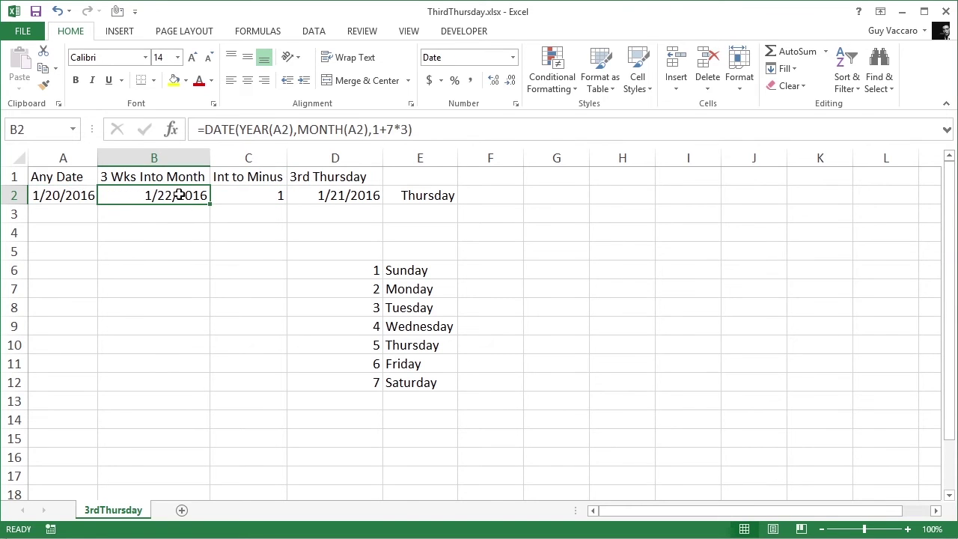
key("ctrl+c")
left_click(160, 250)
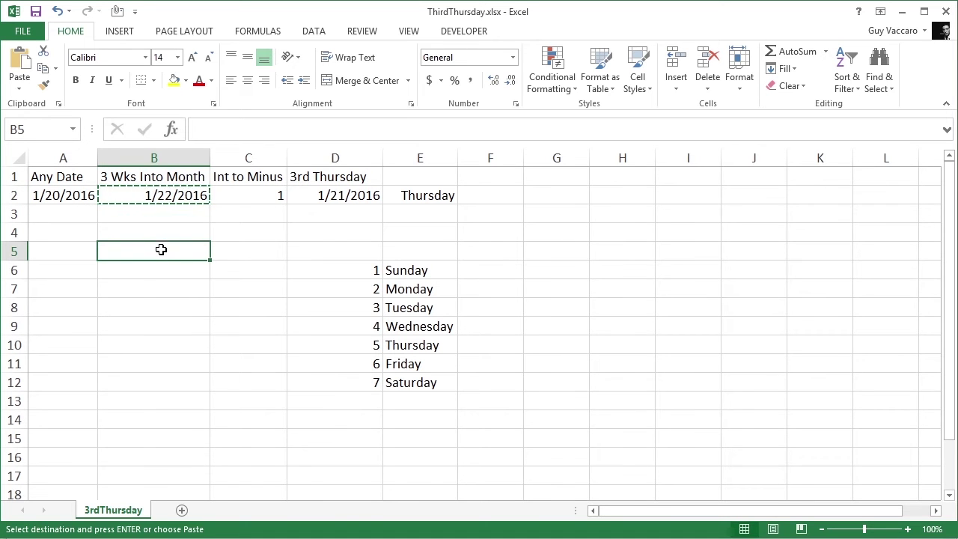
key("Return")
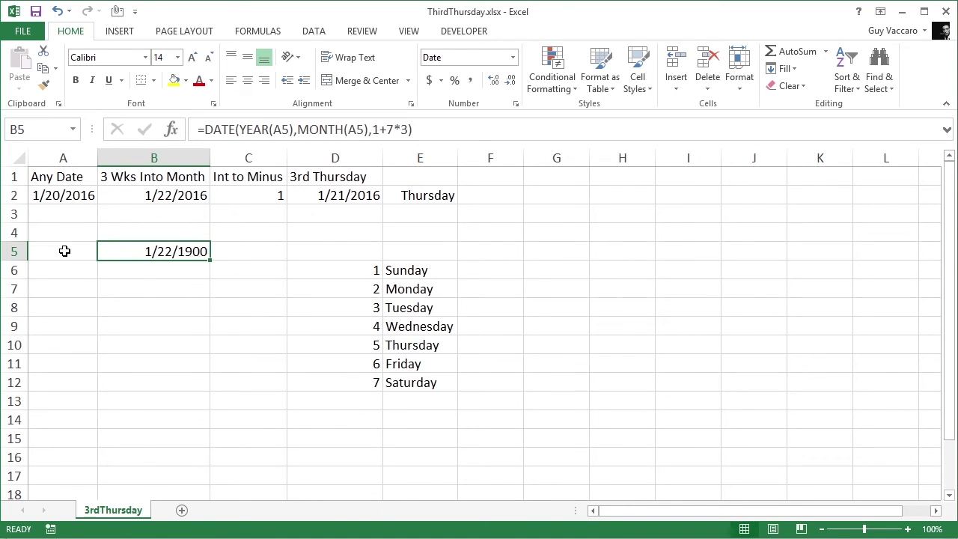
Enter the test date 2/7/2016 in A5.
left_click(65, 250)
type("2")
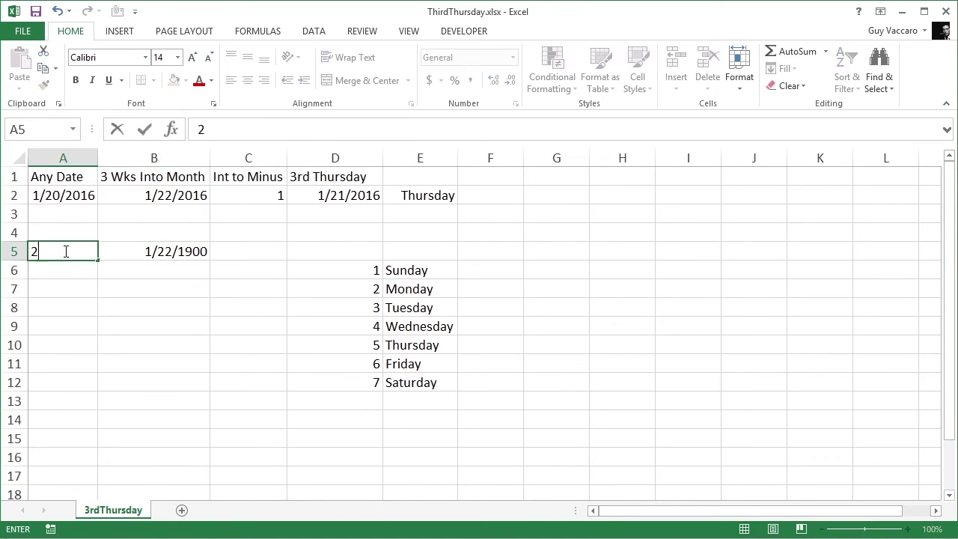
type("/7/2016")
key("Tab")
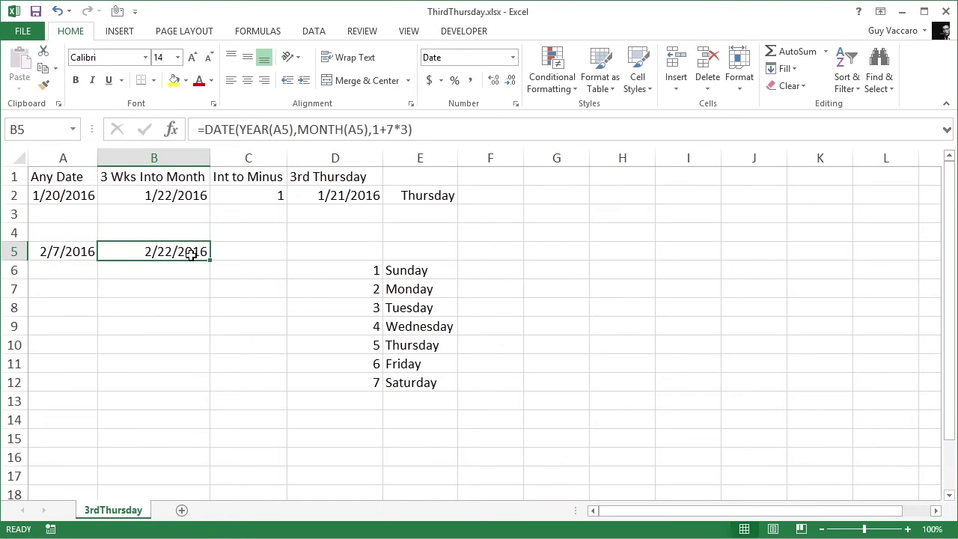
Append minus C2's WEEKDAY(DATE(...),8-5) expression to B5's formula.
left_click(260, 196)
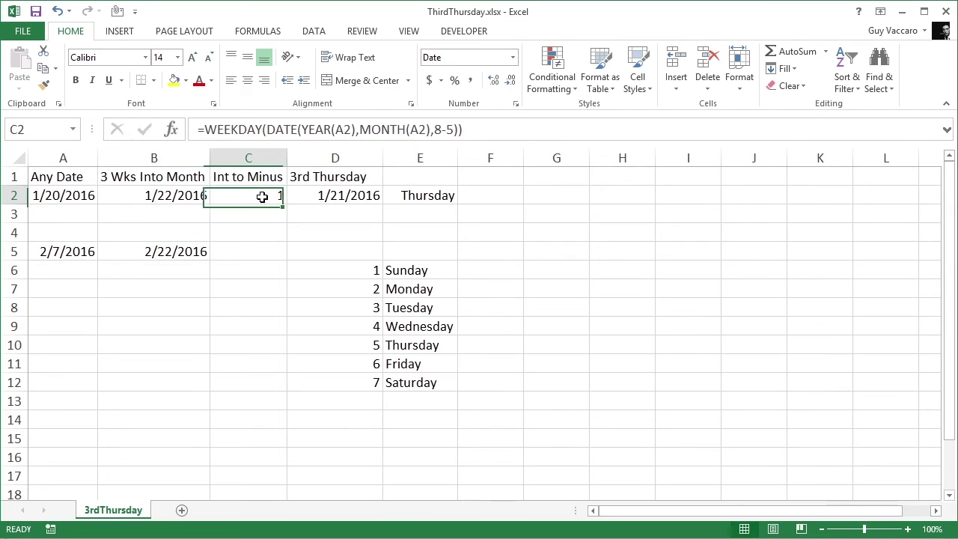
left_click_drag(207, 129, 459, 133)
key("Escape")
double_click(184, 251)
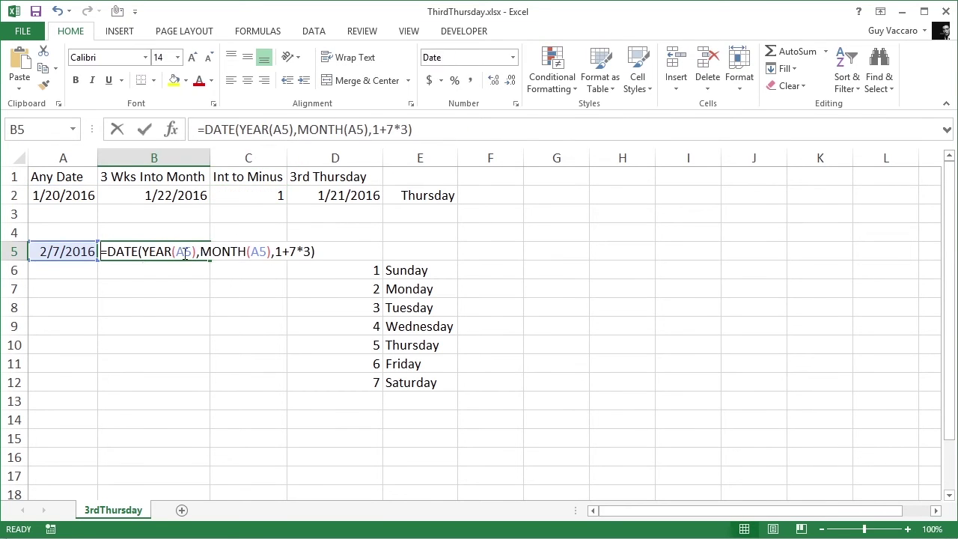
left_click(338, 250)
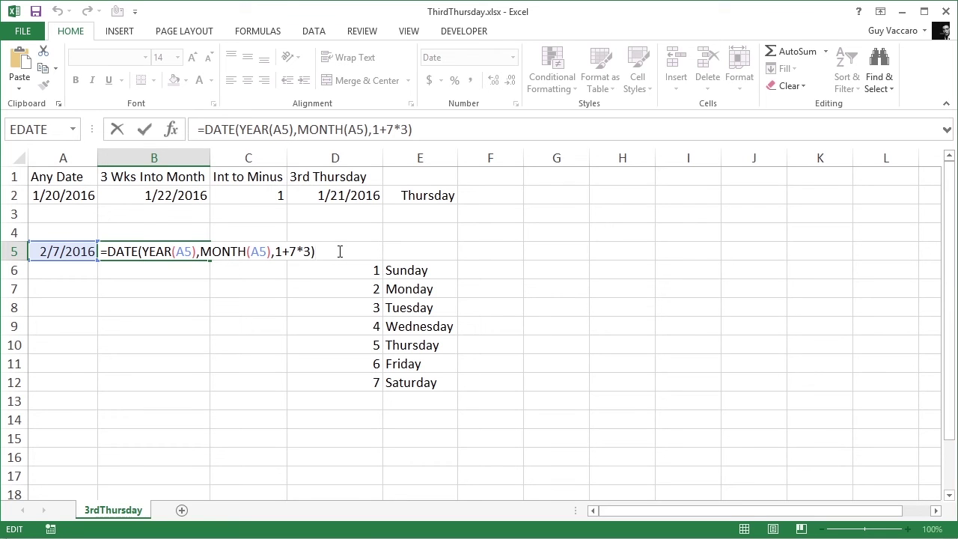
type("-")
key("ctrl+v")
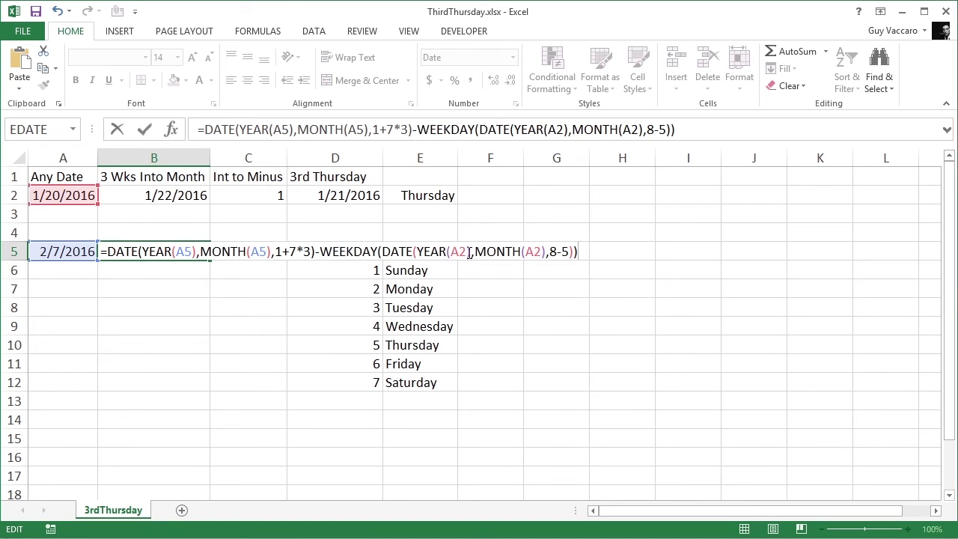
Change the A2 references inside B5's WEEKDAY part to A5.
left_click(467, 252)
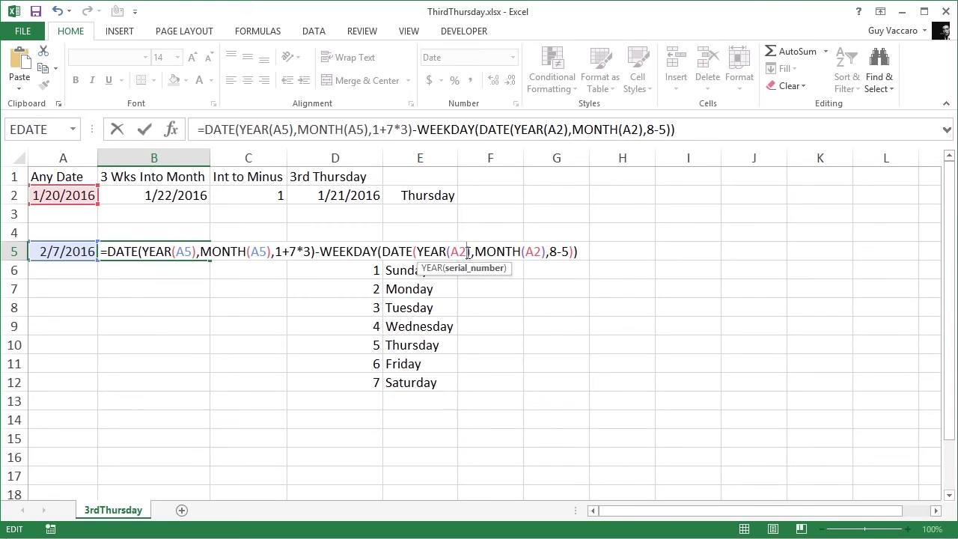
key("BackSpace")
type("5")
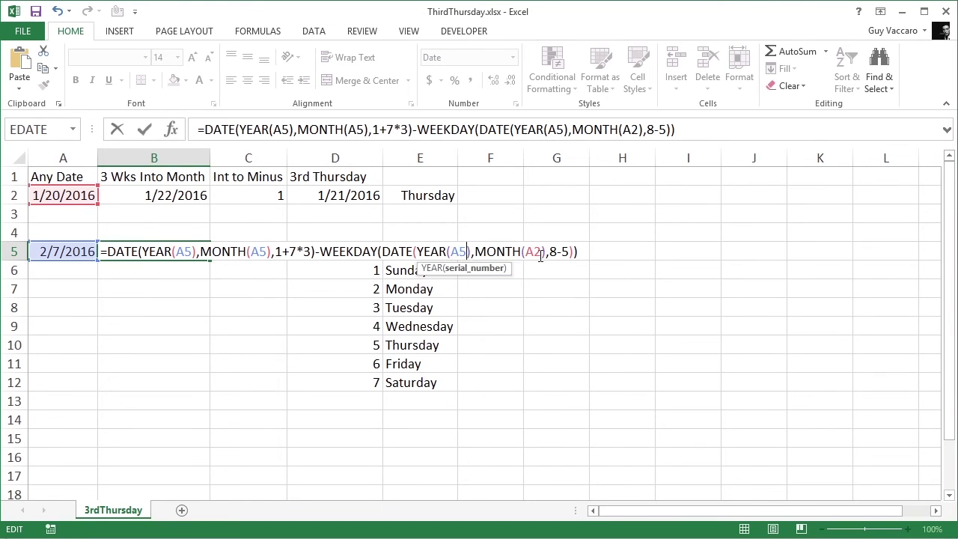
left_click(540, 251)
key("BackSpace")
type("5")
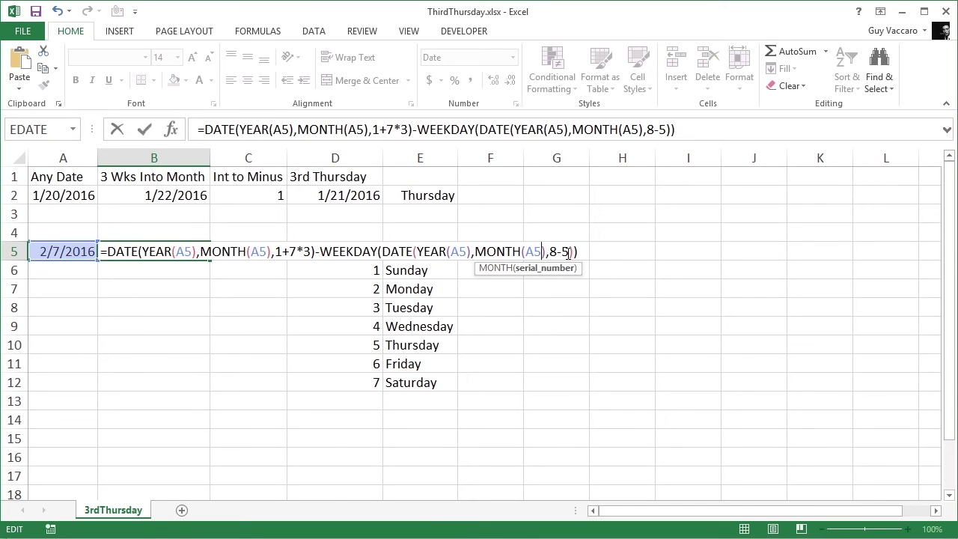
Commit B5's formula (2/18/2016) and enter =B5 in C5.
key("Return")
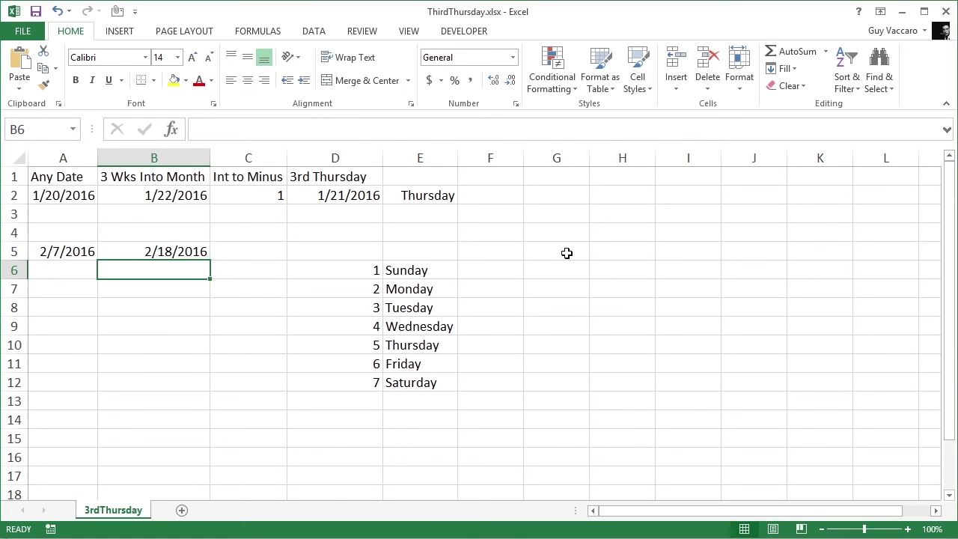
key("Up")
left_click(238, 253)
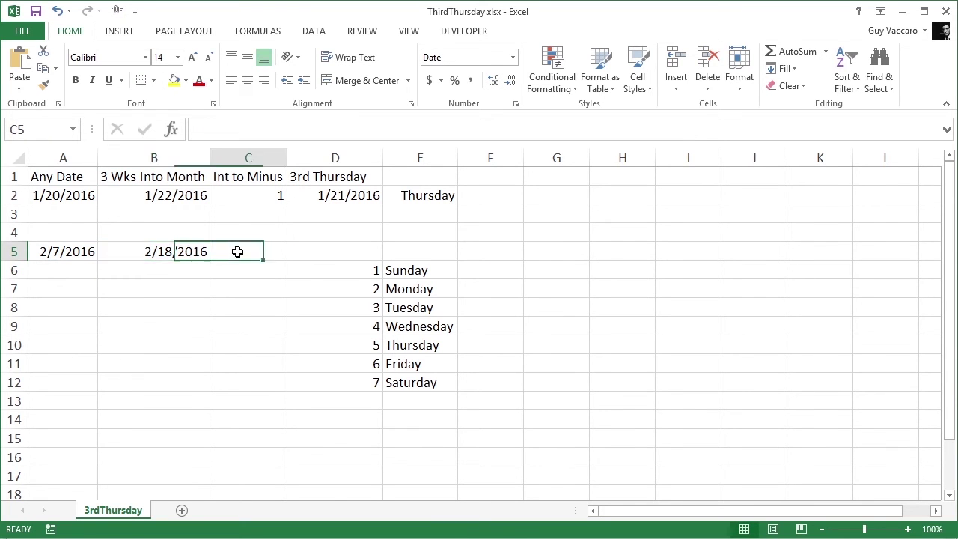
type("=")
key("Left")
key("Return")
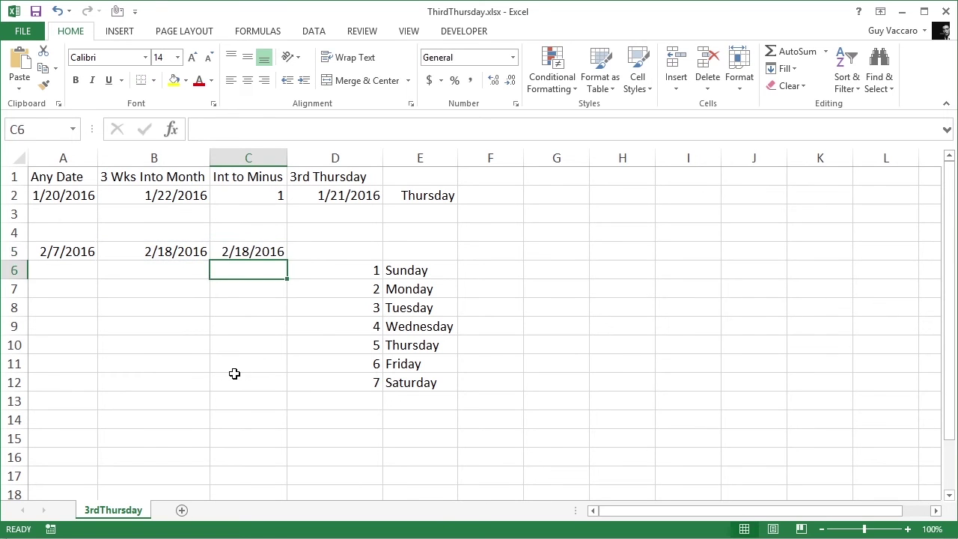
key("Up")
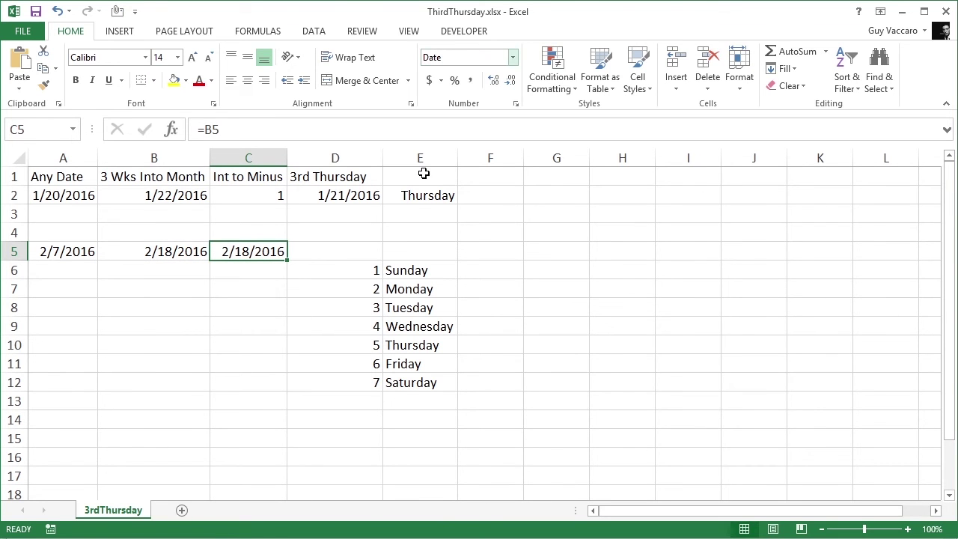
Copy E2's day-name format onto C5 with Format Painter, showing Thursday.
left_click(419, 196)
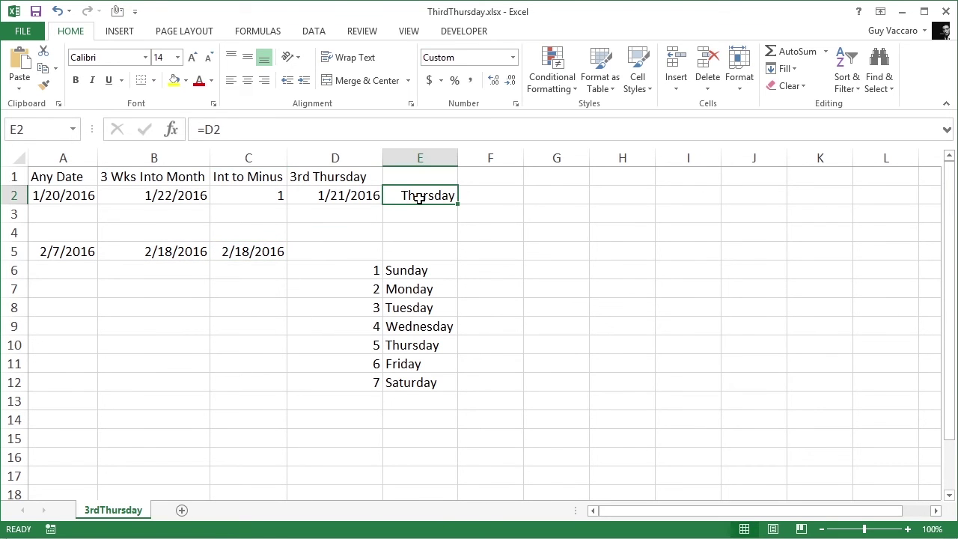
left_click(42, 83)
left_click(247, 252)
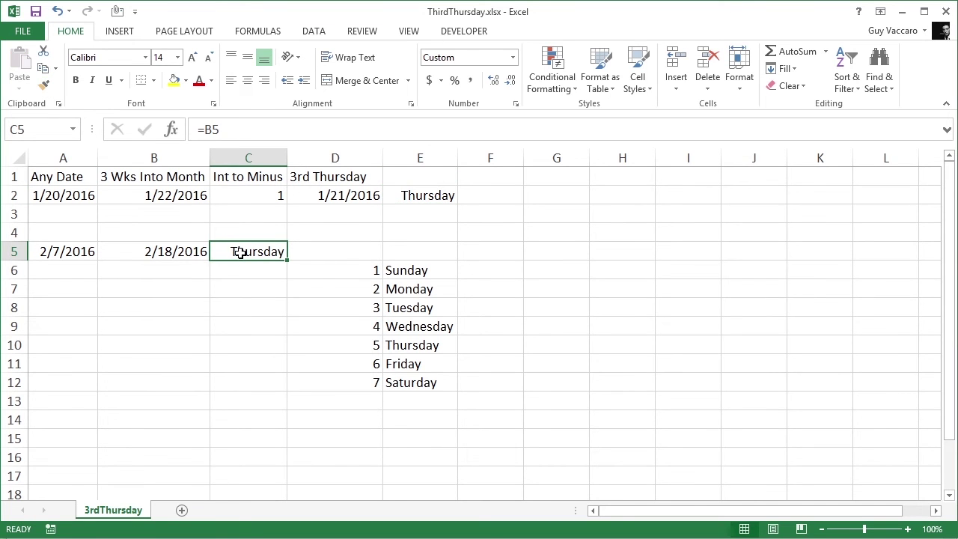
Enter the next month's date 3/8/2016 in A6.
left_click(71, 252)
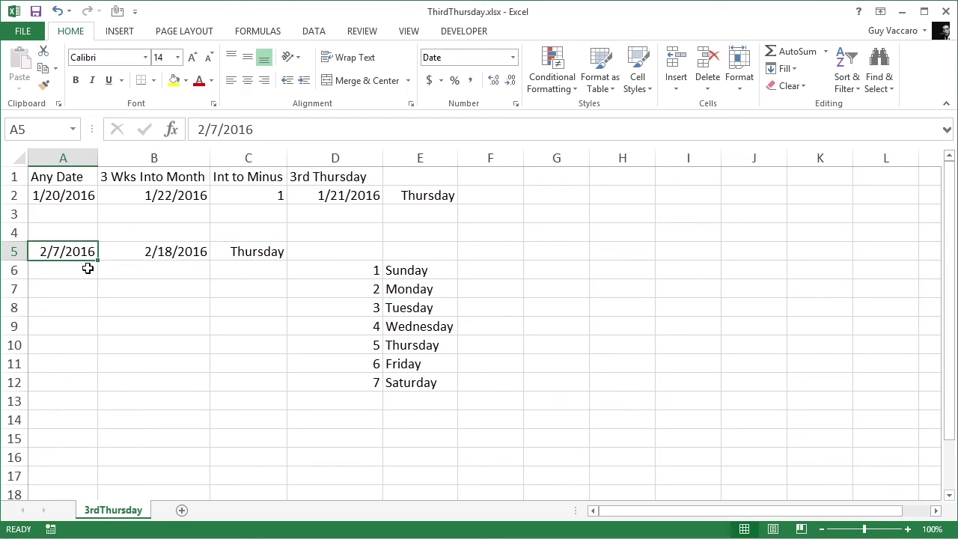
left_click(88, 268)
type("3")
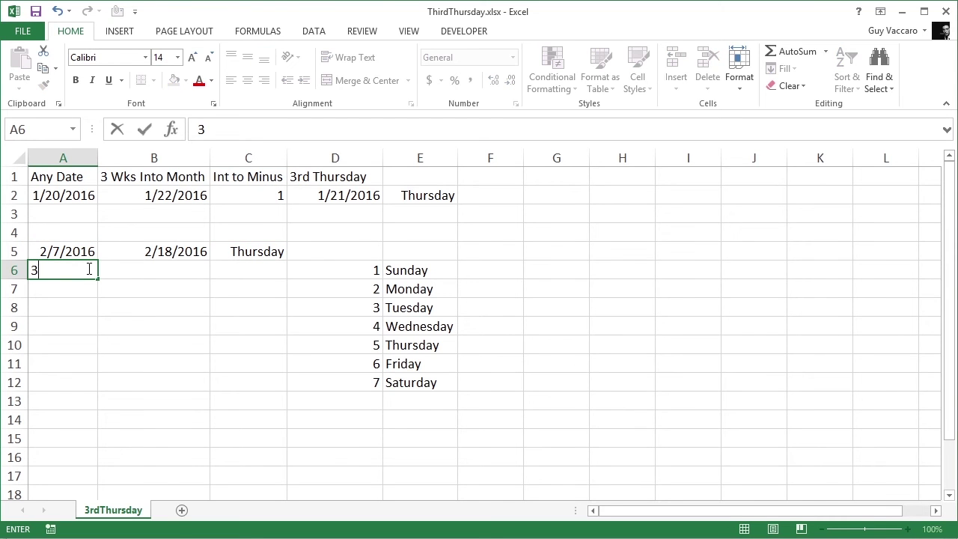
type("/")
type("8/201")
type("6")
Fill the A5:A6 dates down to row 13 stepping by month.
key("ctrl+Return")
left_click_drag(64, 252, 81, 408)
left_click(110, 420)
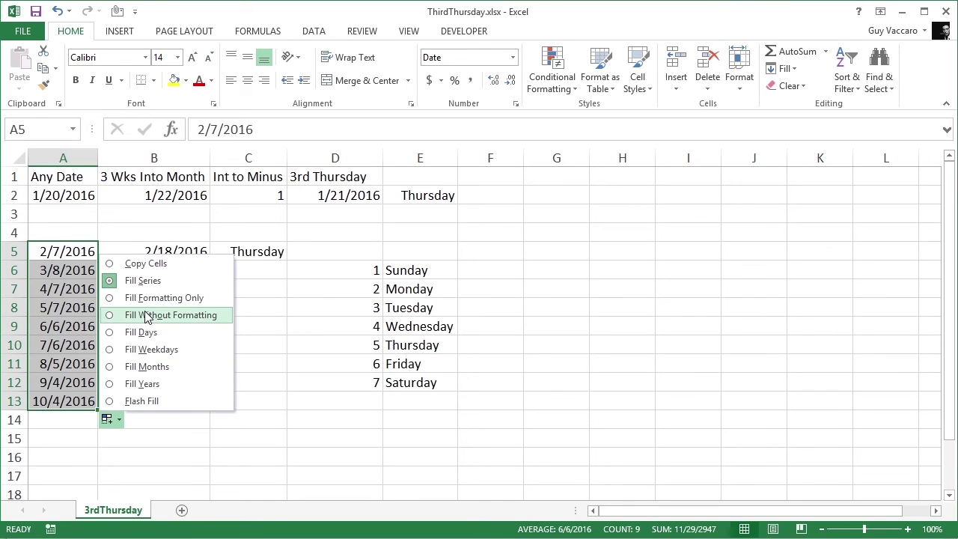
left_click(146, 366)
Fill B5:C5 formulas down to row 13 and refill column A with monthly dates.
left_click_drag(193, 249, 277, 412)
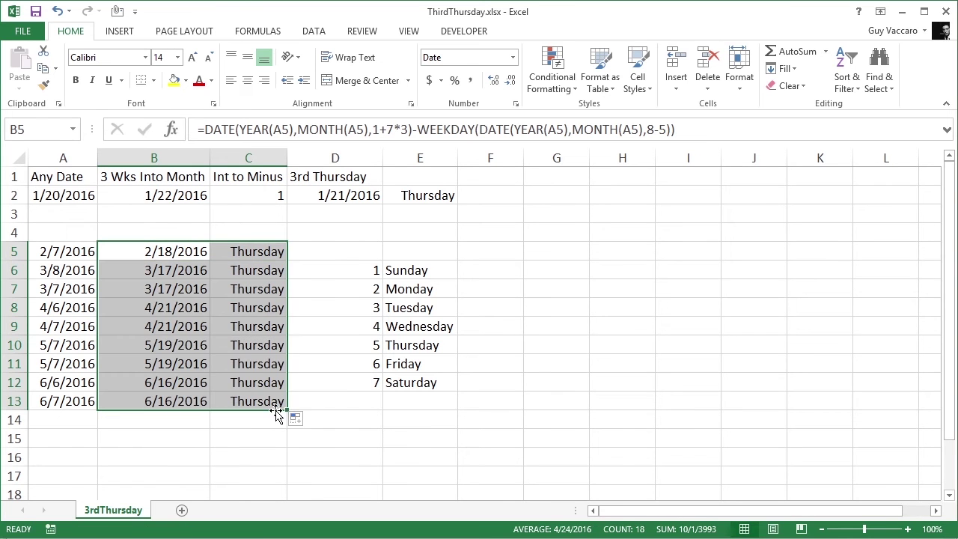
left_click(171, 402)
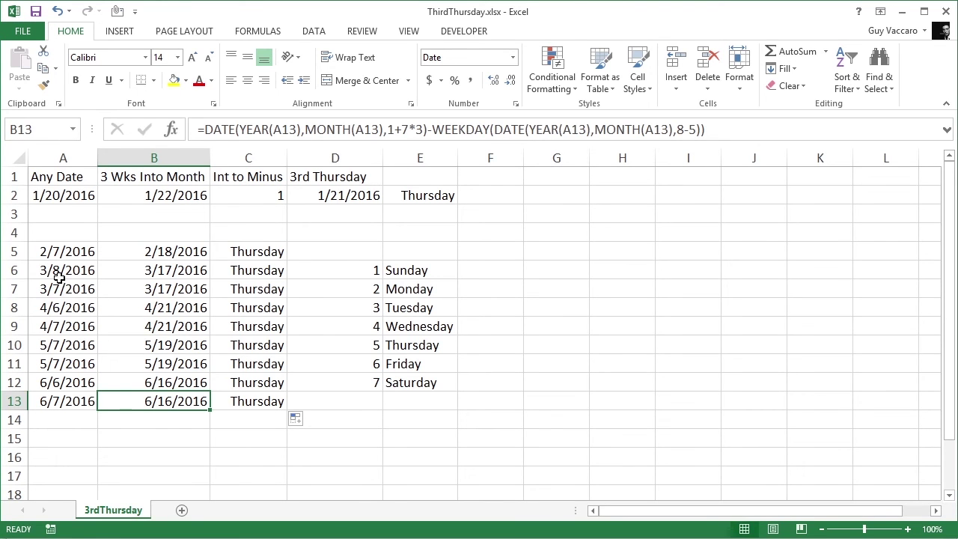
left_click_drag(61, 252, 98, 404)
left_click(112, 420)
left_click(146, 366)
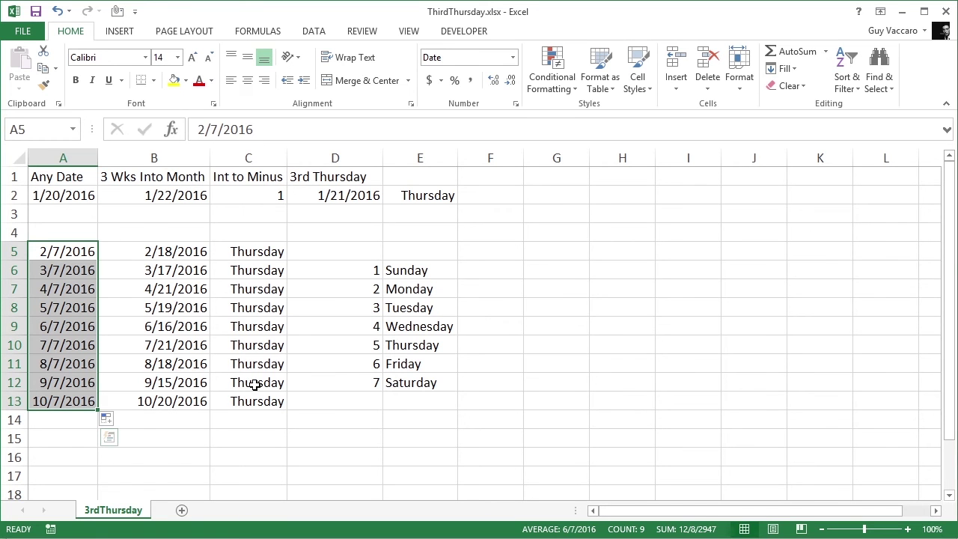
Review the third-Thursday formulas in column B and select the first result row A5:C5.
left_click(199, 396)
left_click(191, 382)
left_click(187, 363)
left_click(180, 344)
left_click(175, 326)
left_click(173, 307)
left_click(187, 288)
left_click_drag(186, 270, 184, 253)
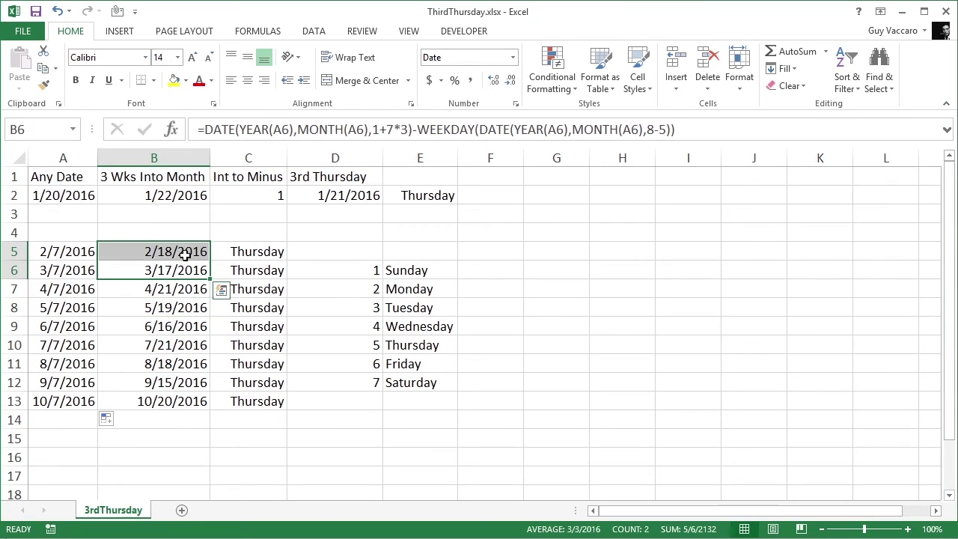
left_click(185, 253)
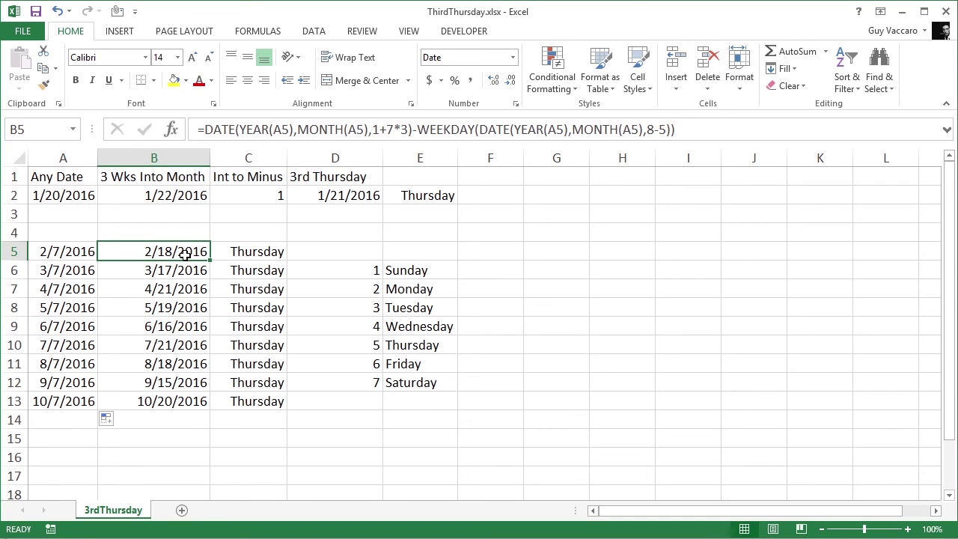
left_click(75, 251)
key("shift+Right")
key("shift+Right")
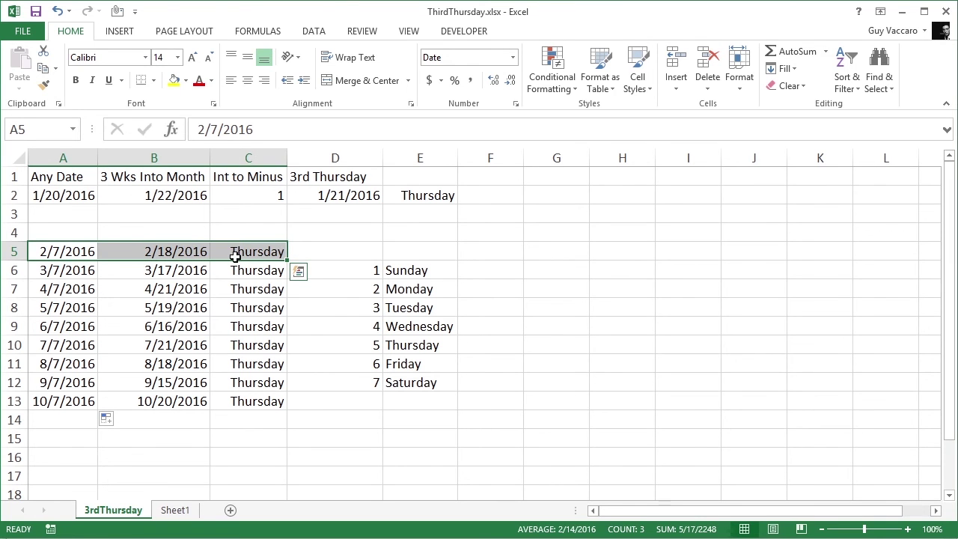
Paste row A5:C5 into Sheet1 row 4 and autofit column B.
key("ctrl+c")
left_click(175, 510)
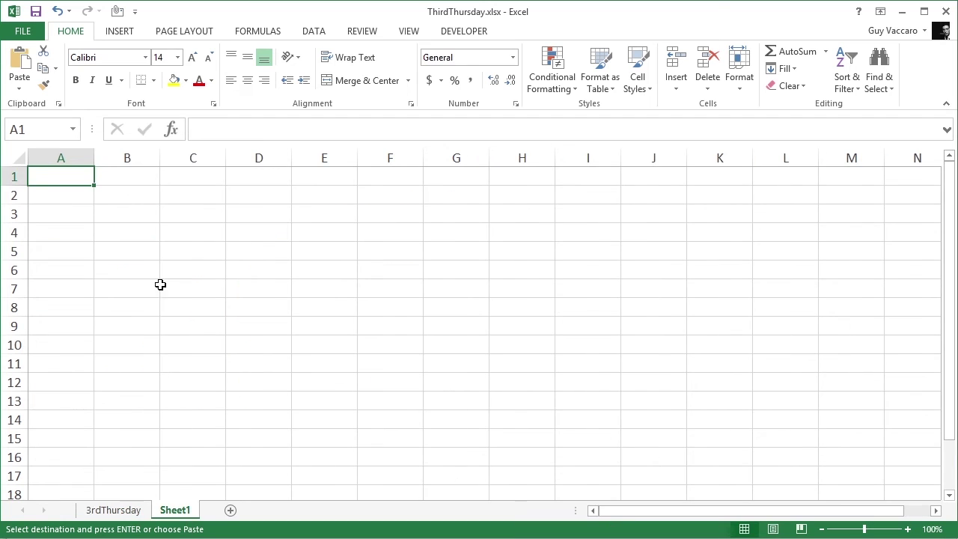
left_click(72, 230)
key("ctrl+v")
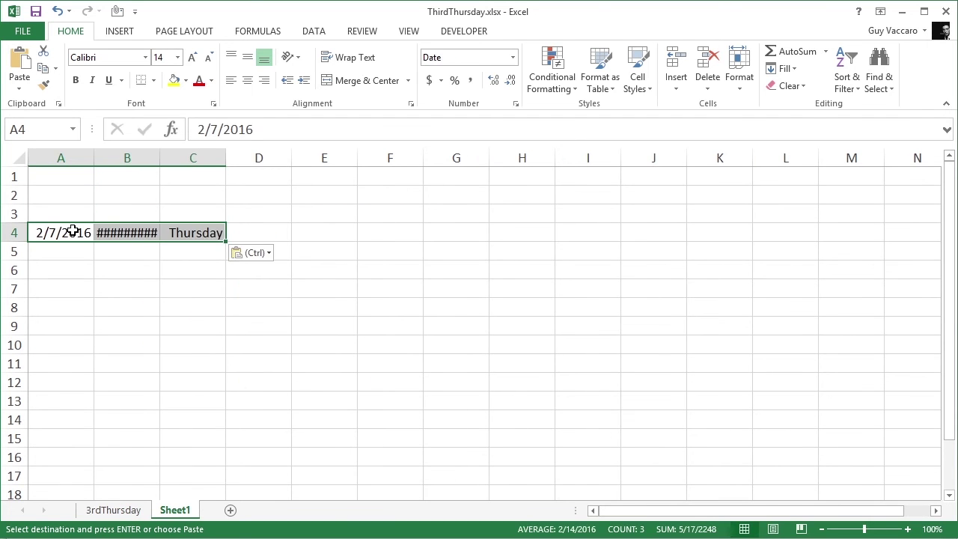
double_click(160, 158)
Check the pasted formulas in B4 and C4.
left_click(134, 233)
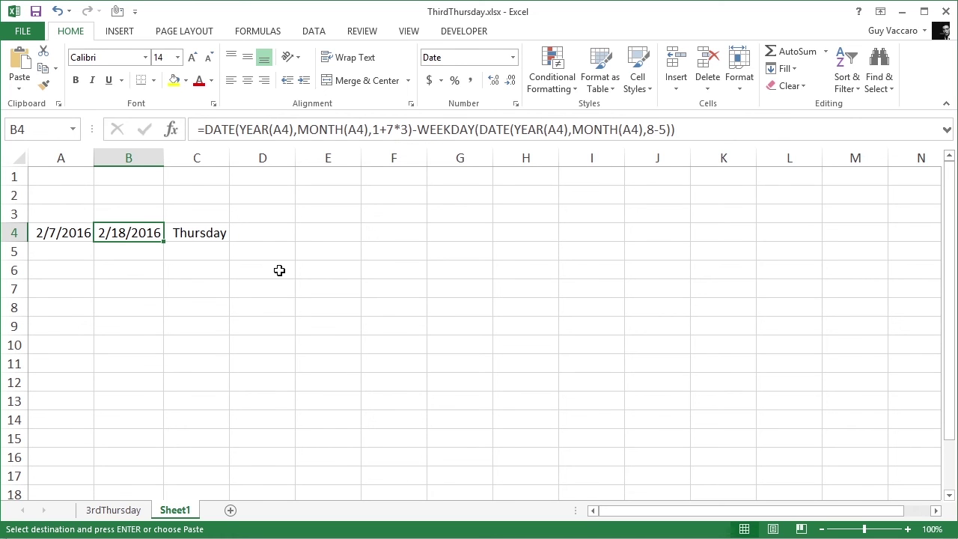
key("Right")
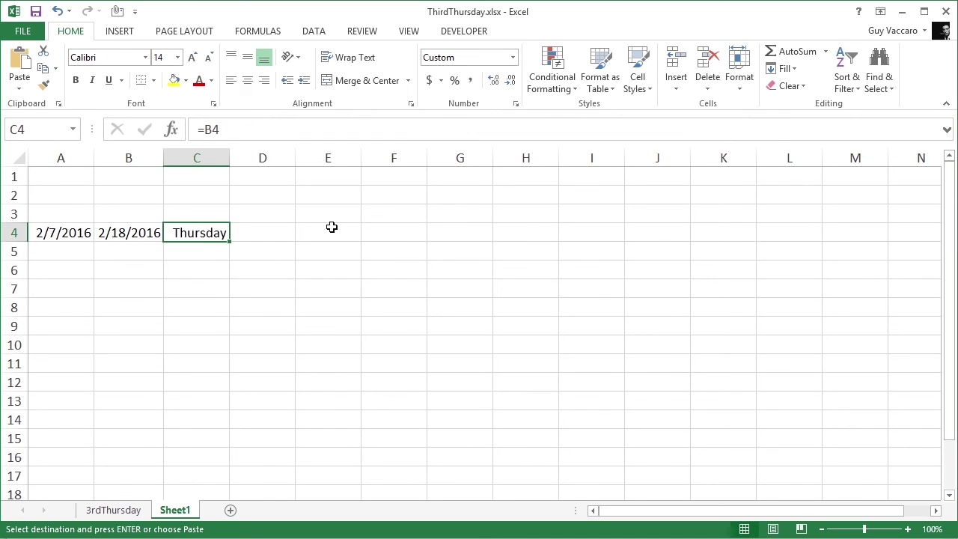
left_click(343, 180)
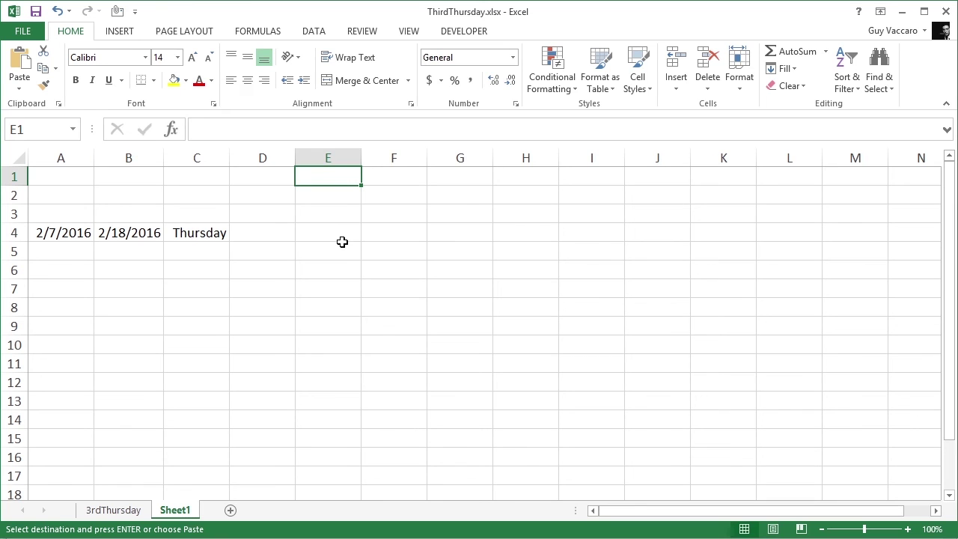
Label E1 'Occurrence' with 3 in F1, label E2 'Day of Week', widening column E.
type("Occurrence")
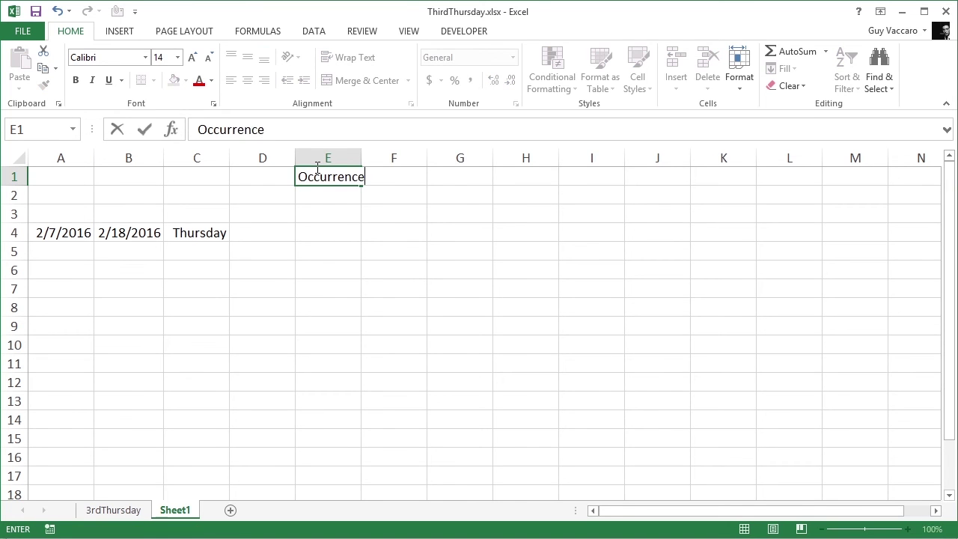
key("Tab")
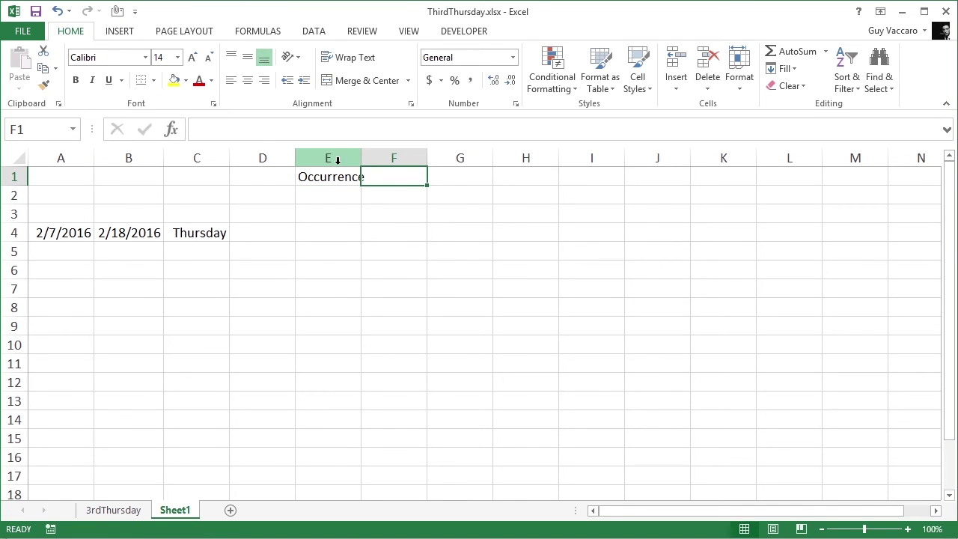
double_click(360, 157)
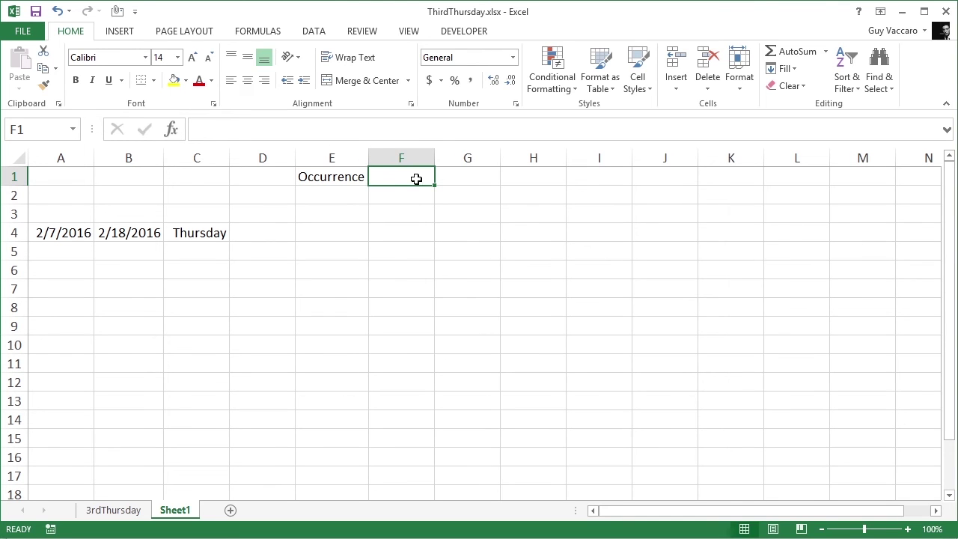
type("3")
key("Return")
type("Day of Week")
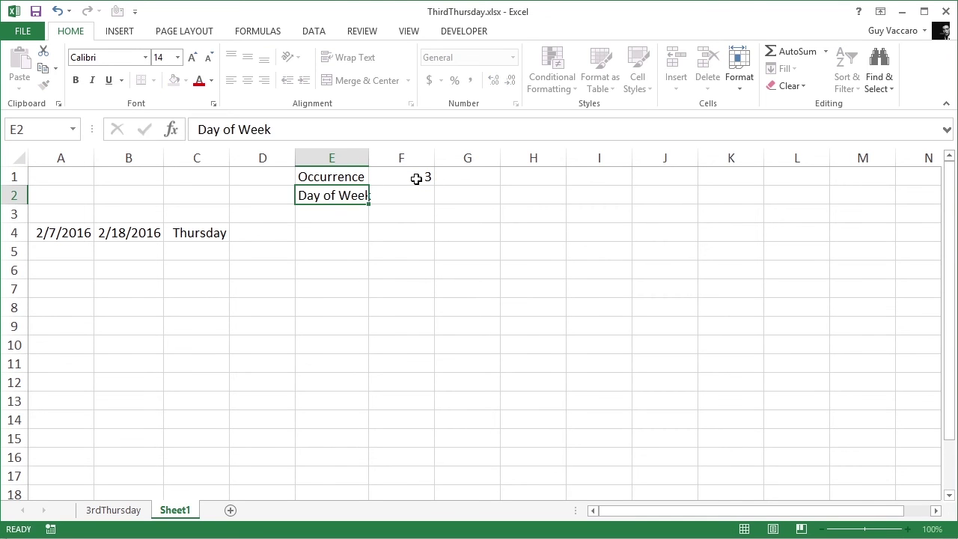
key("Tab")
left_click_drag(370, 158, 381, 158)
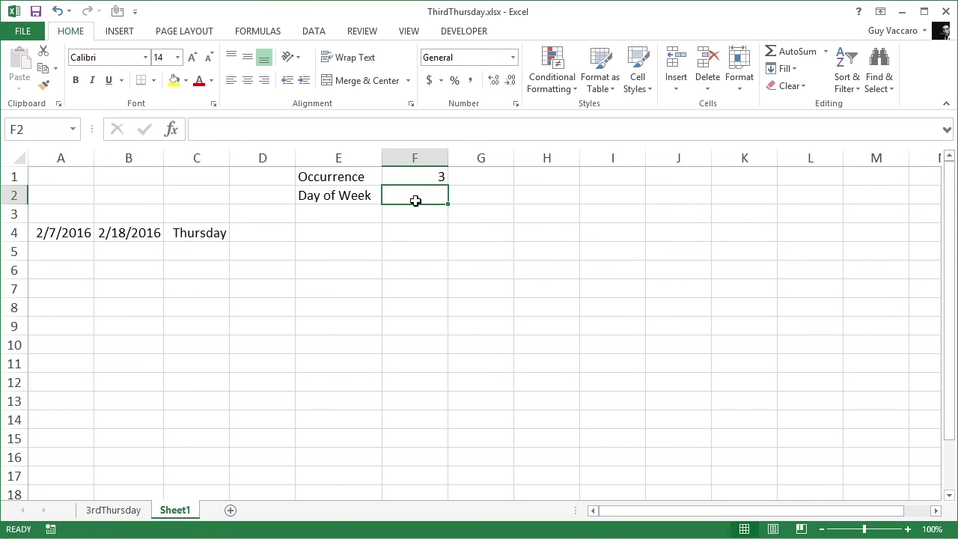
Set Day of Week to 4 and replace B4's hard-coded 3 with F1.
type("4")
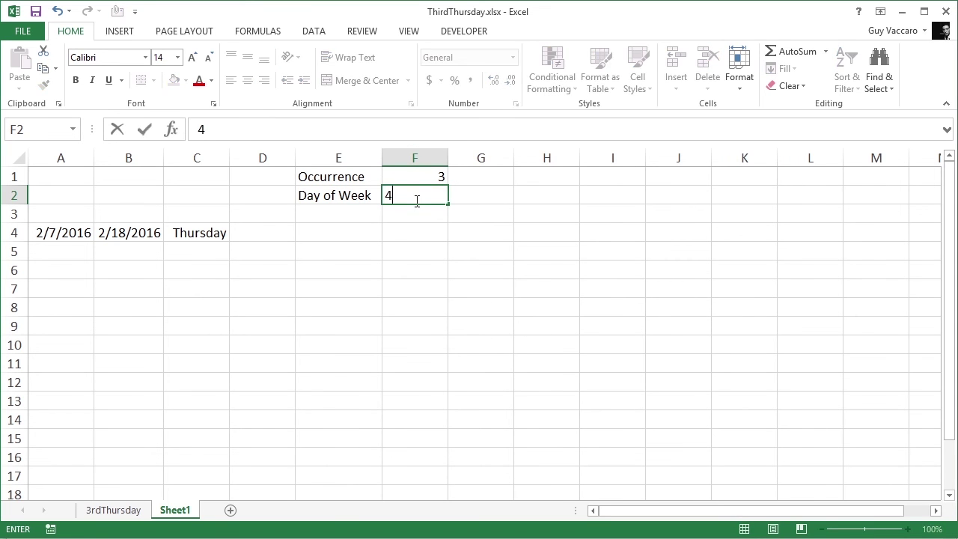
left_click(125, 234)
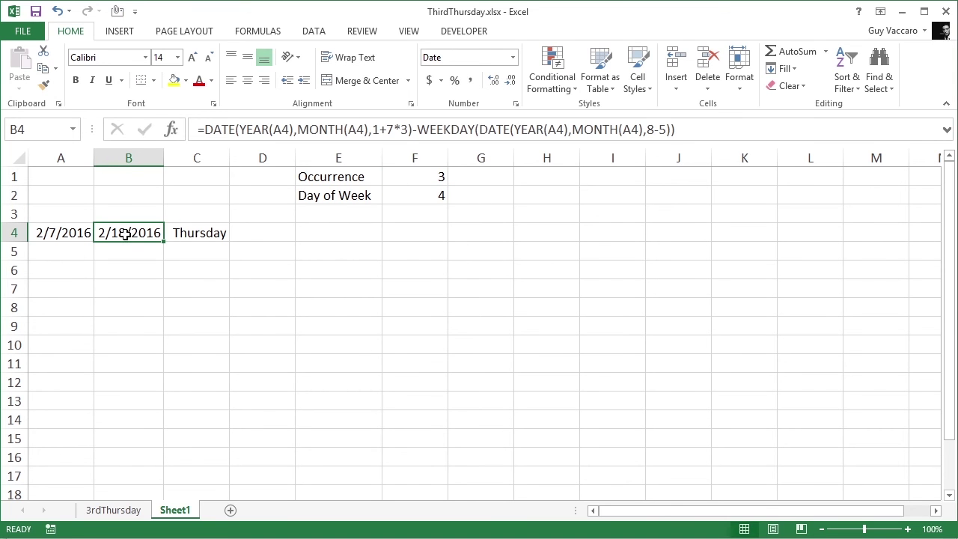
double_click(412, 130)
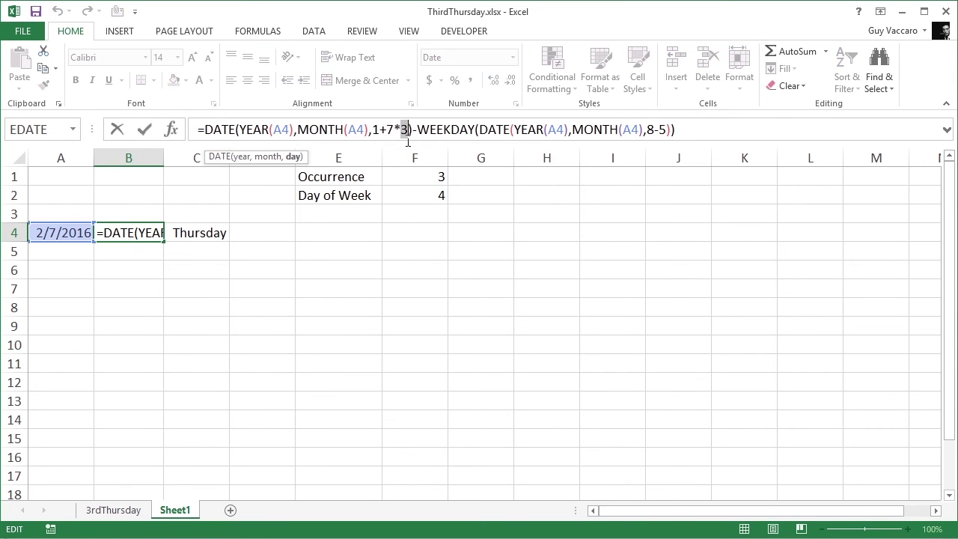
key("Delete")
left_click(417, 177)
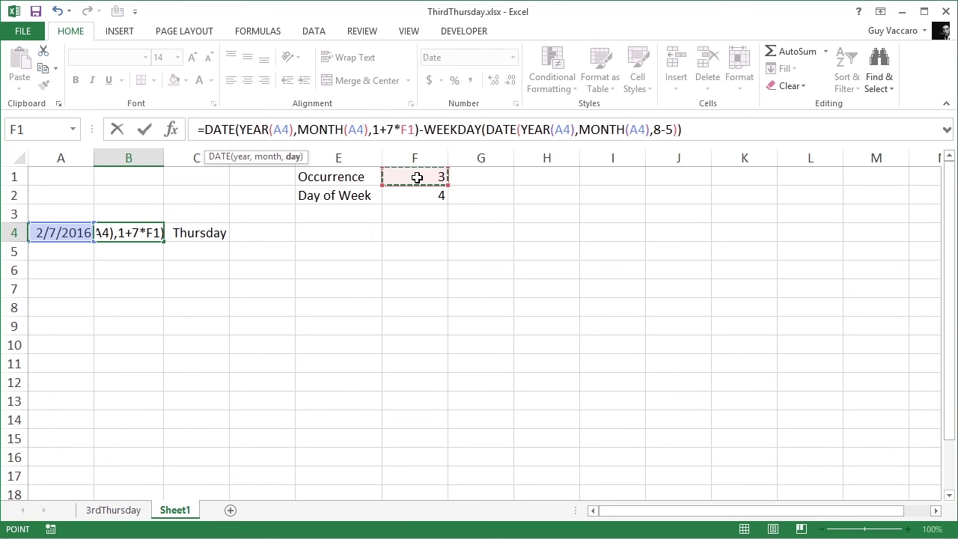
Replace B4's fixed weekday with 8-F2, giving 2/17/2016, and autofit column C.
left_click(673, 131)
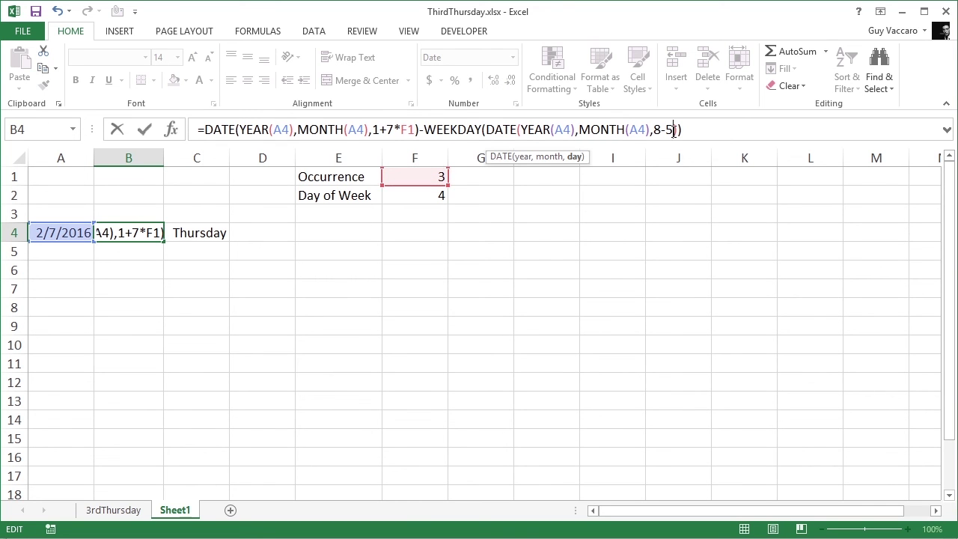
key("BackSpace")
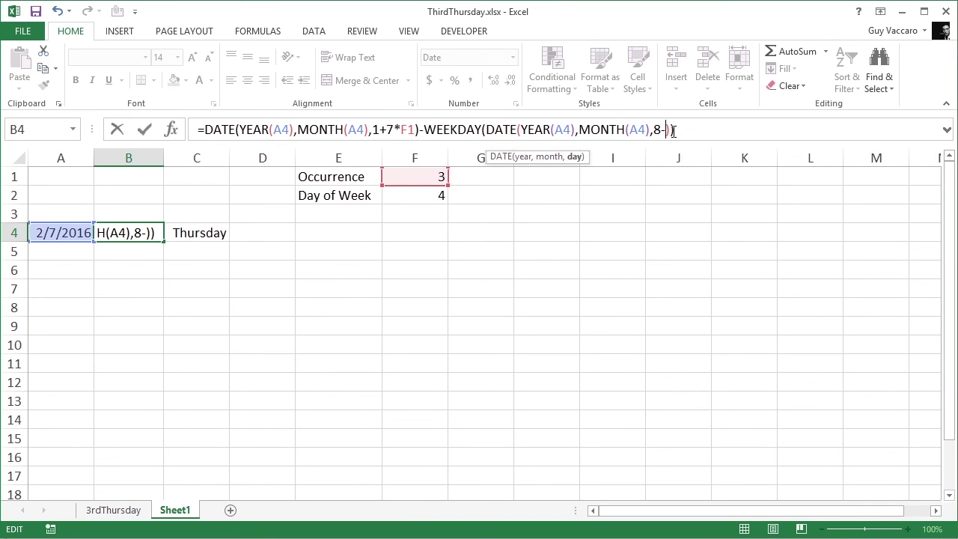
left_click(419, 195)
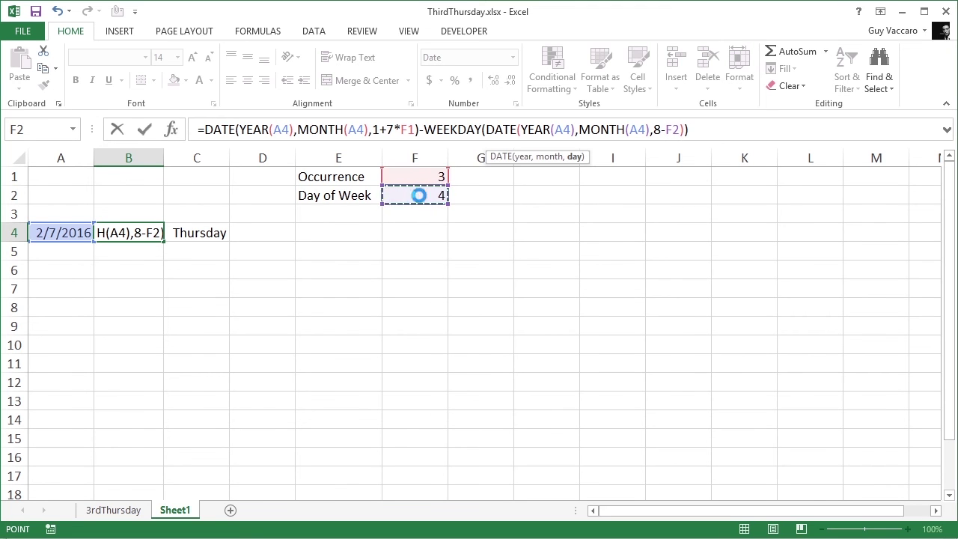
key("Return")
double_click(229, 158)
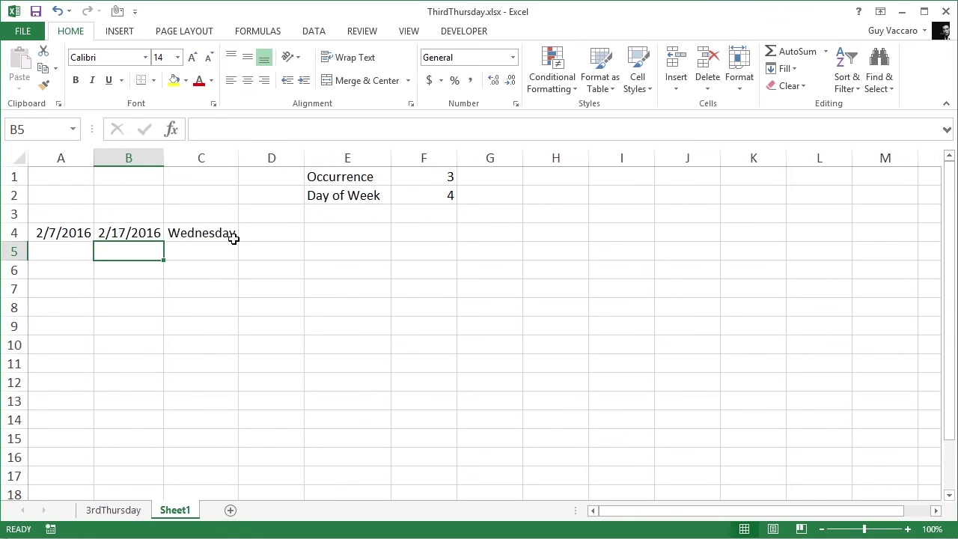
left_click(145, 233)
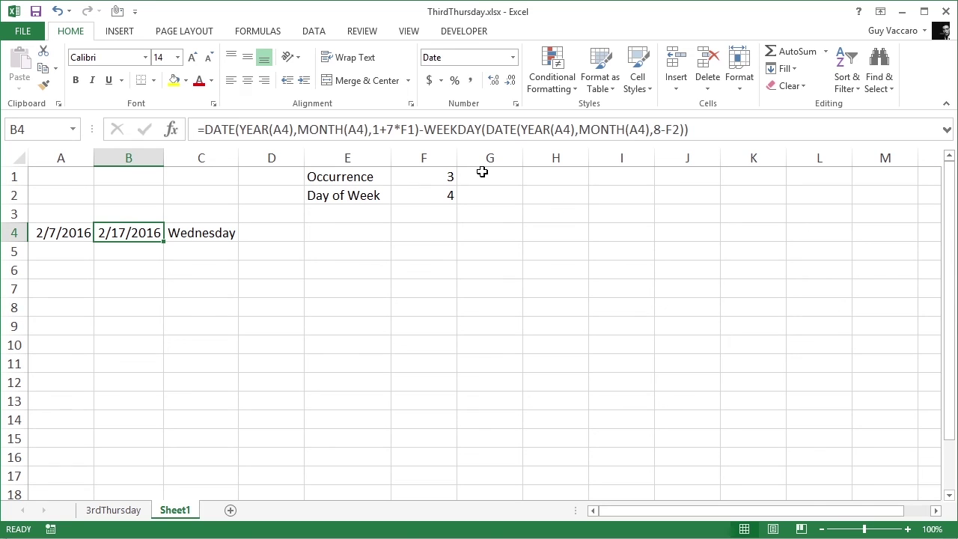
Set Occurrence to 2 and Day of Week to 3, making B4 return Tuesday 2/9/2016.
left_click(63, 236)
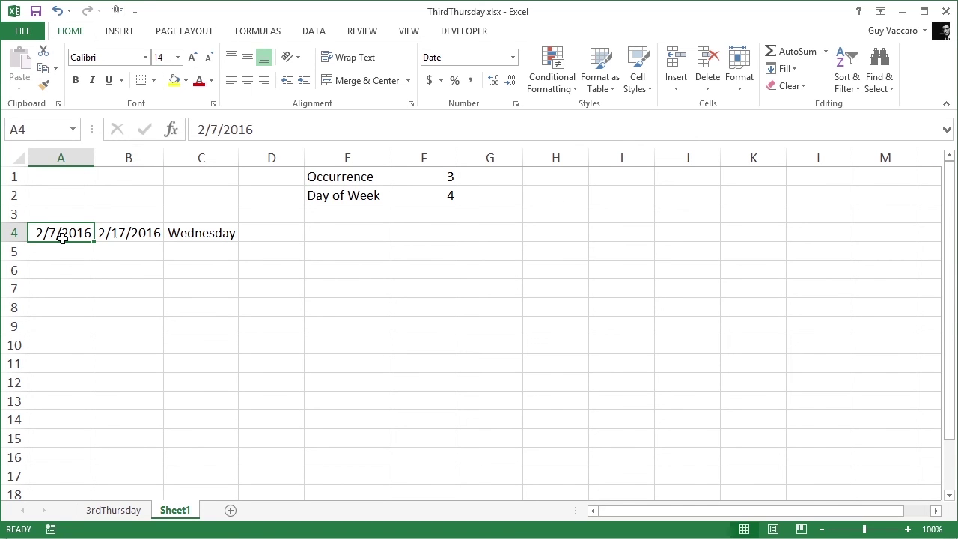
left_click(439, 184)
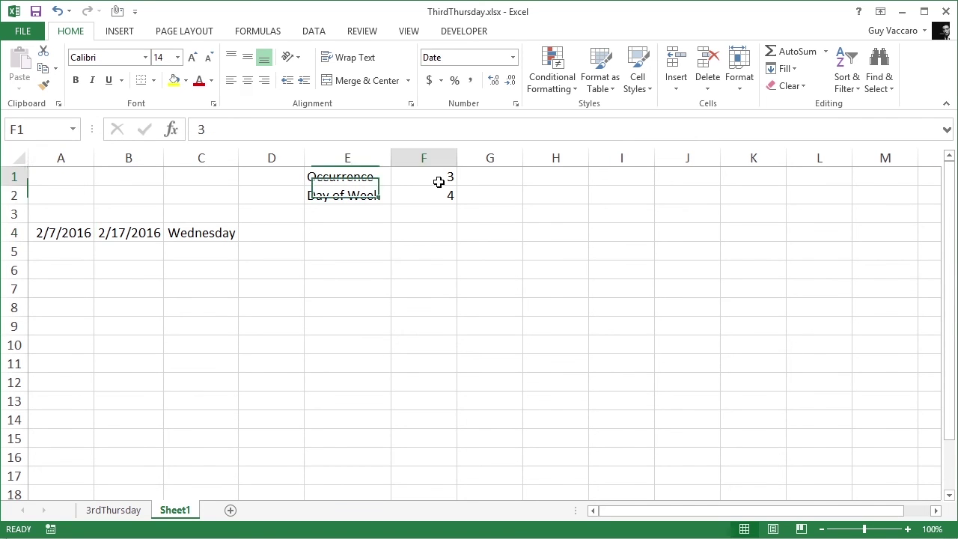
type("2")
key("Return")
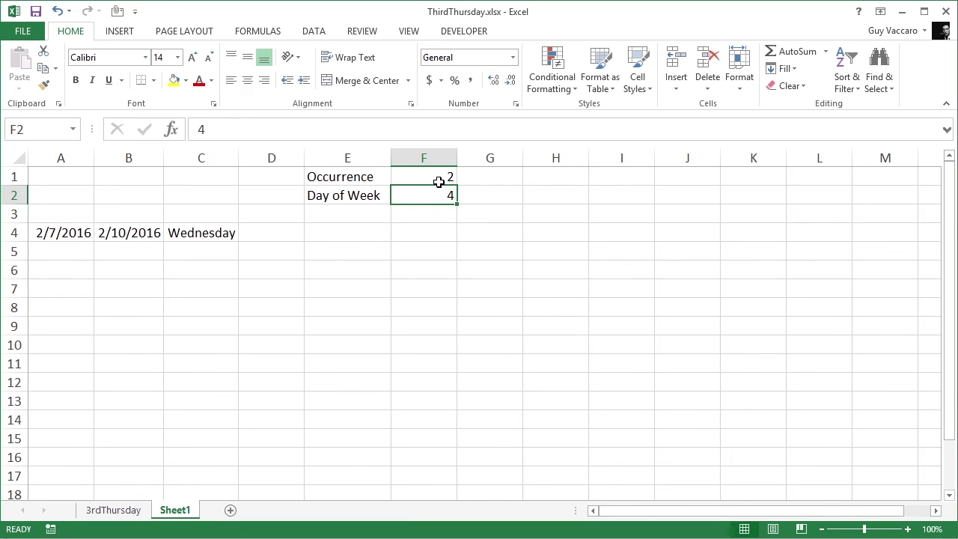
type("3")
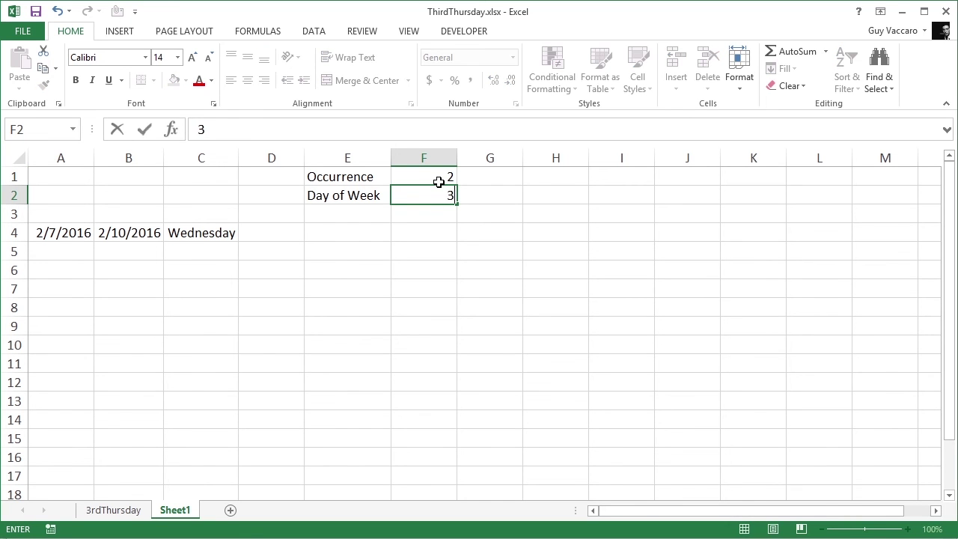
key("Return")
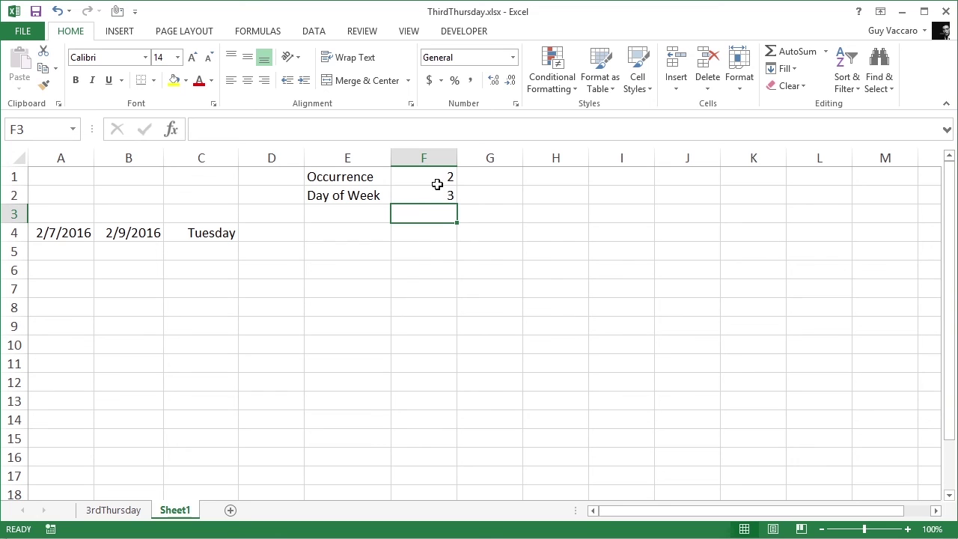
left_click(416, 174)
left_click(419, 191)
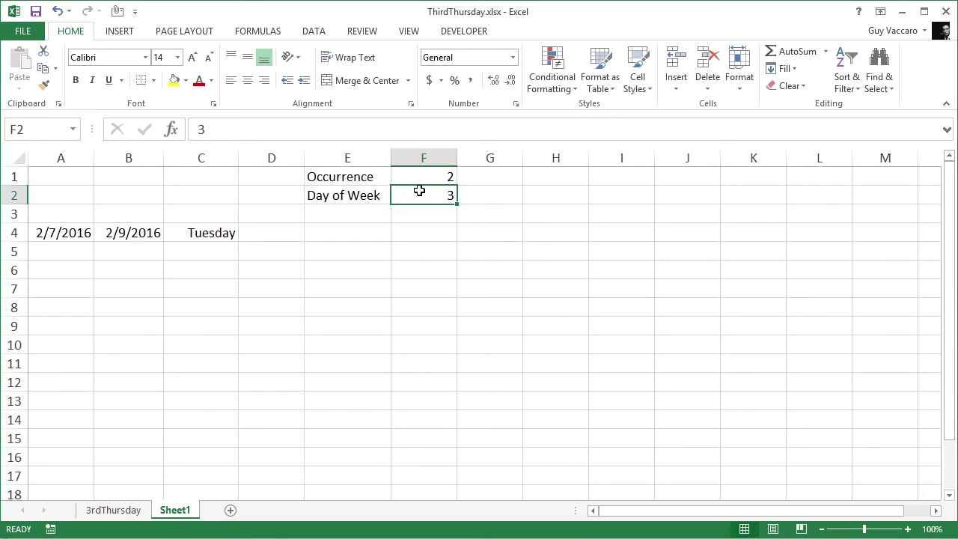
Fill A4's date down to A15 by months through 1/7/2017 and autofit column A.
left_click(84, 235)
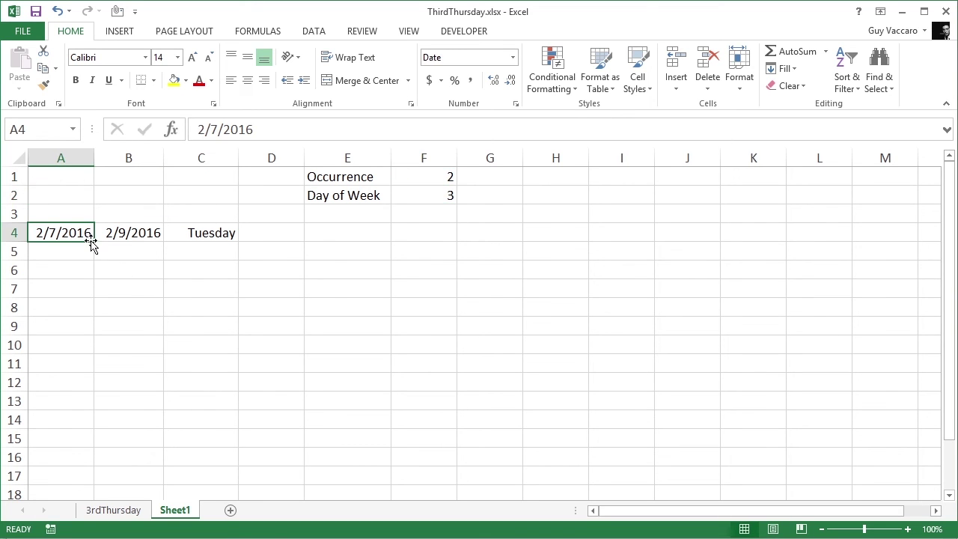
left_click_drag(94, 240, 90, 444)
left_click(102, 455)
left_click(142, 404)
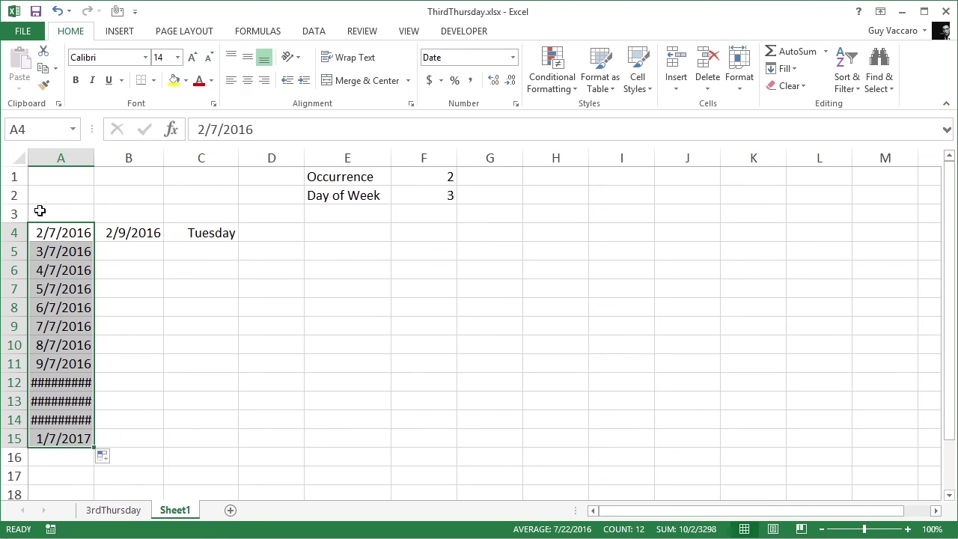
left_click(85, 153)
double_click(94, 153)
Make F1 and F2 absolute in B4's formula and copy B4:C4 down to row 15.
left_click(138, 234)
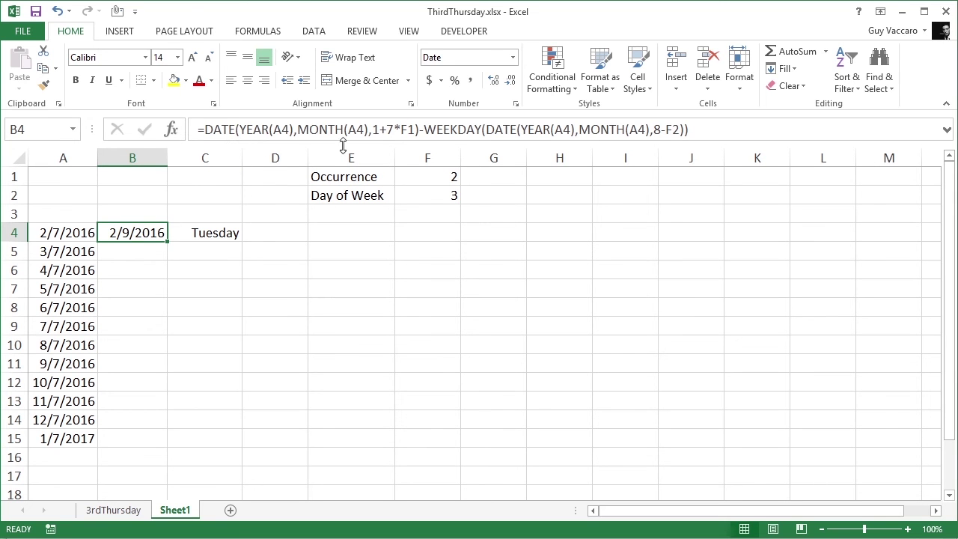
key("F2")
left_click(407, 129)
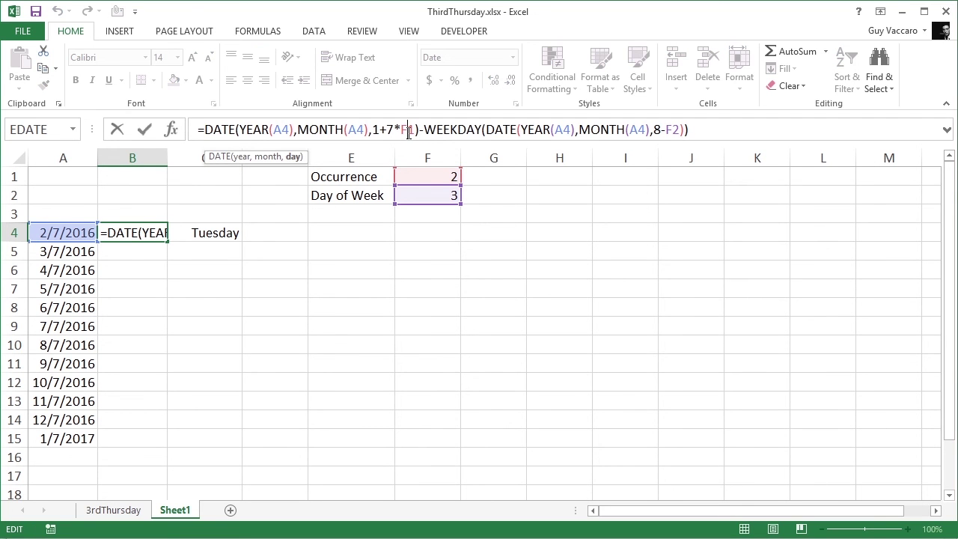
key("F4")
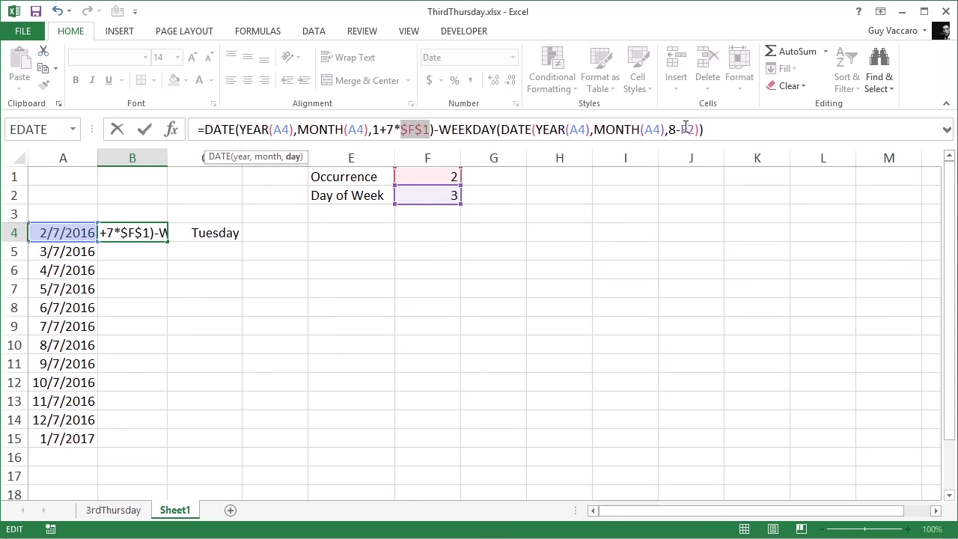
left_click(688, 129)
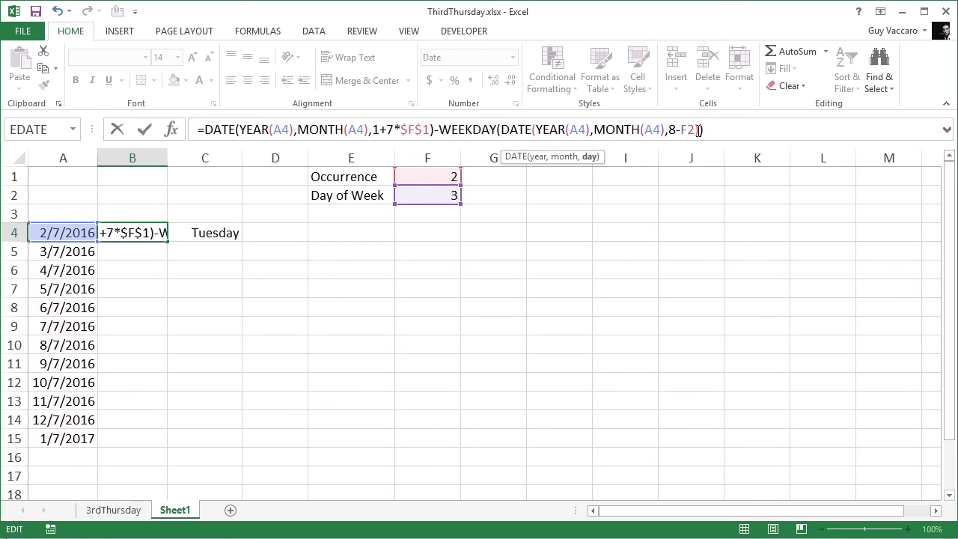
key("F4")
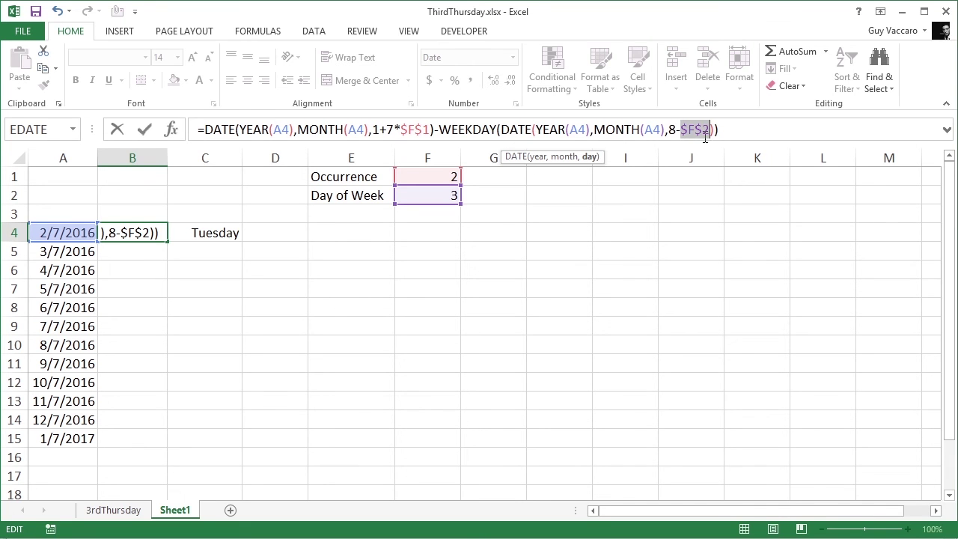
key("ctrl+Return")
left_click_drag(164, 235, 255, 449)
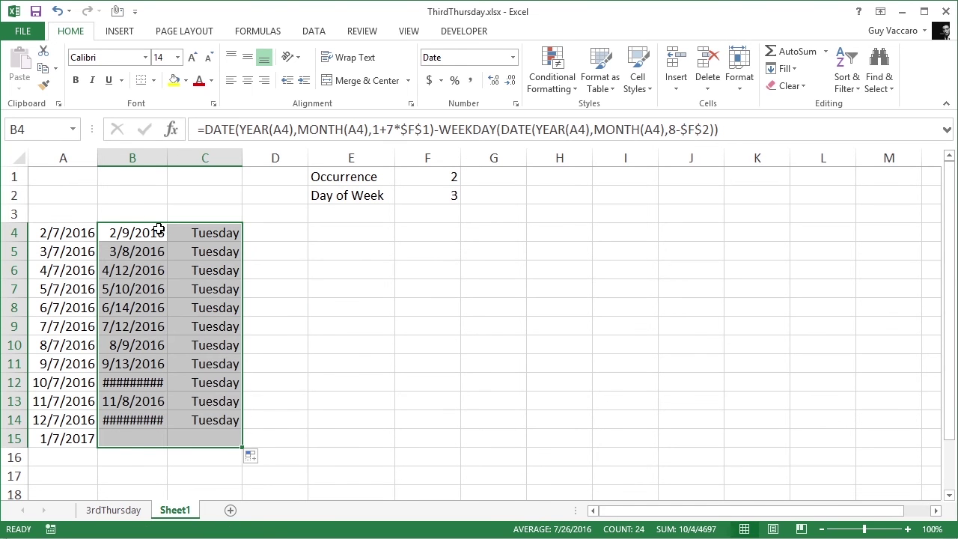
Autofit column B and check the copied formulas in B5 through B11.
double_click(167, 158)
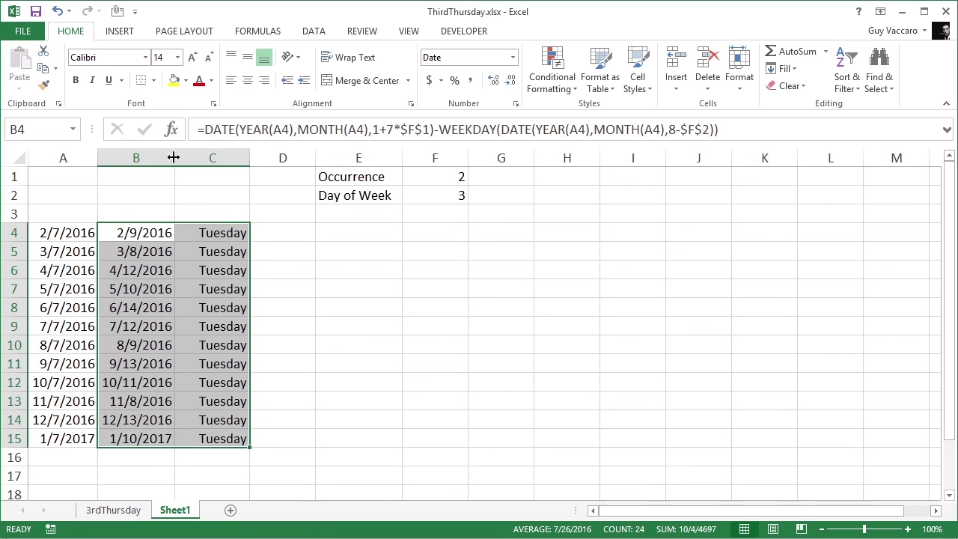
left_click(166, 255)
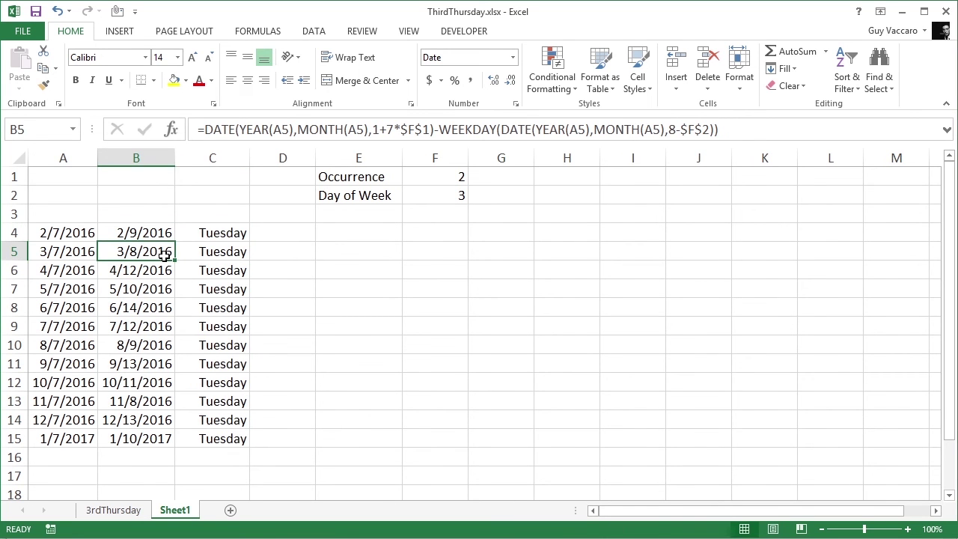
left_click(155, 270)
left_click(146, 288)
left_click(145, 306)
left_click(143, 325)
left_click(142, 343)
left_click(143, 363)
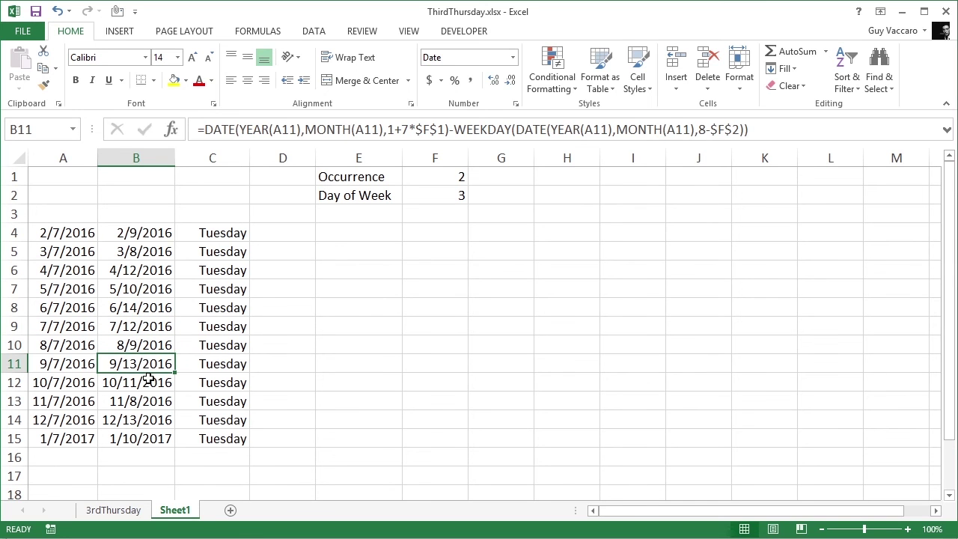
Extend the monthly series up to A3 (1/7/2016) and copy the B4:C4 formulas into row 3.
left_click(85, 232)
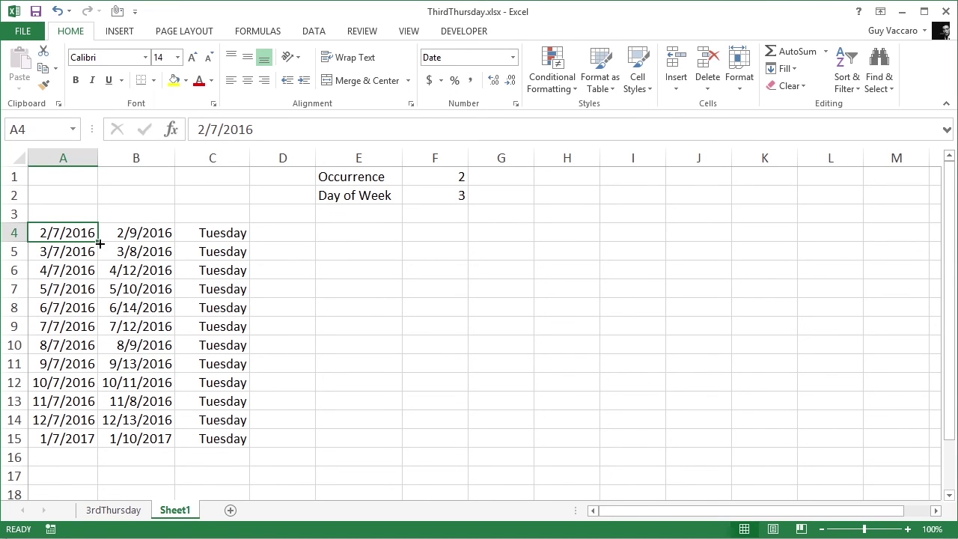
left_click_drag(99, 243, 98, 204)
left_click(106, 251)
left_click(127, 372)
left_click_drag(138, 233, 252, 209)
key("ctrl+z")
left_click(145, 210)
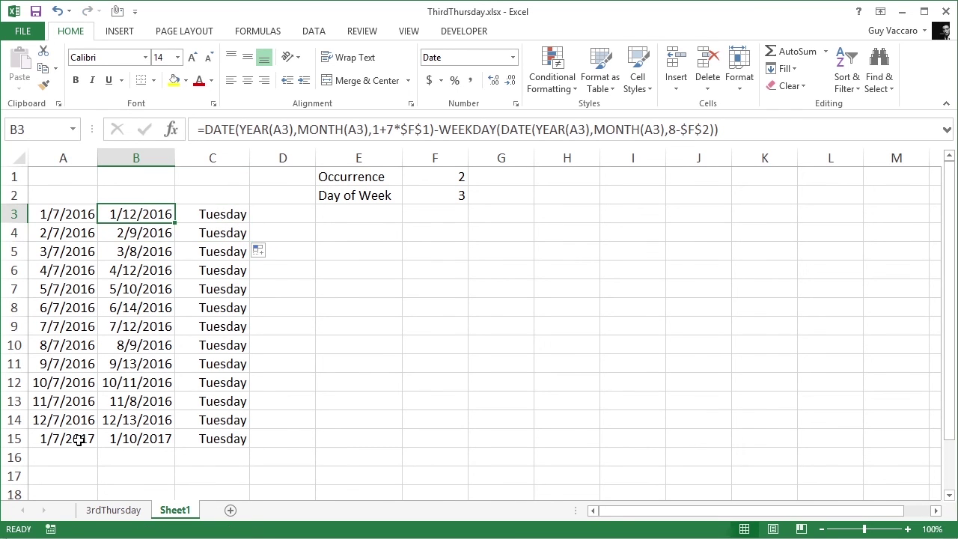
Clear the extra January 2017 row 15.
left_click_drag(42, 438, 219, 441)
key("Delete")
key("Up")
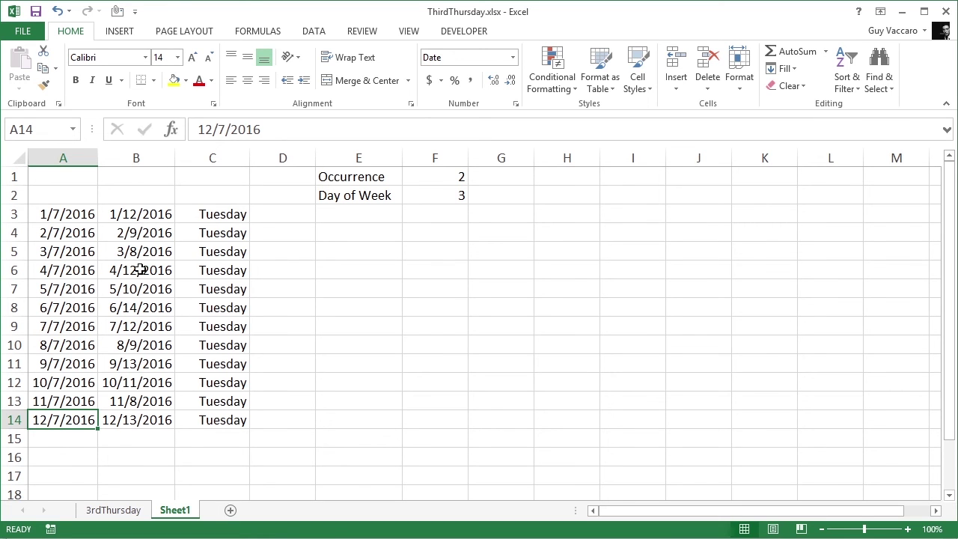
Enter 1 (Sunday) in Day of Week F2 and 4 in Occurrence F1.
left_click(442, 175)
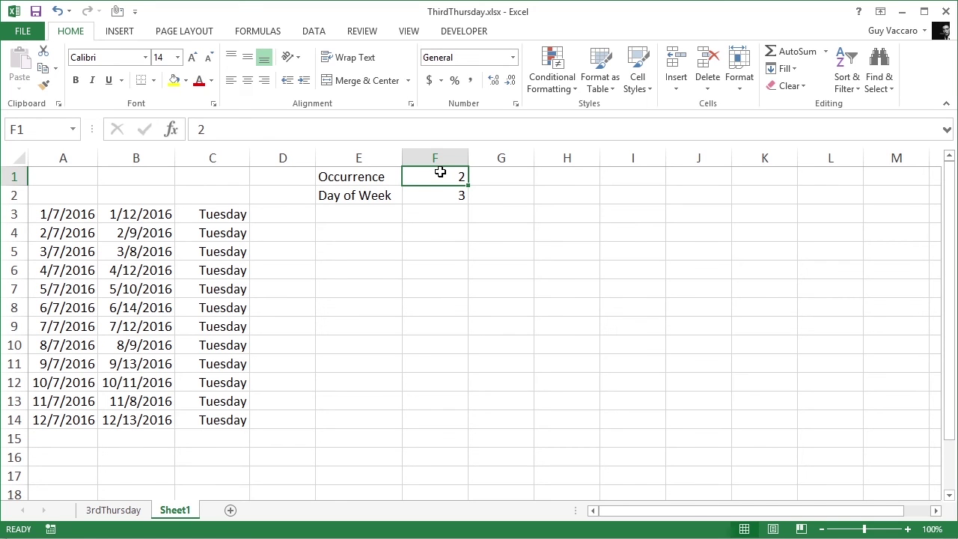
left_click(439, 195)
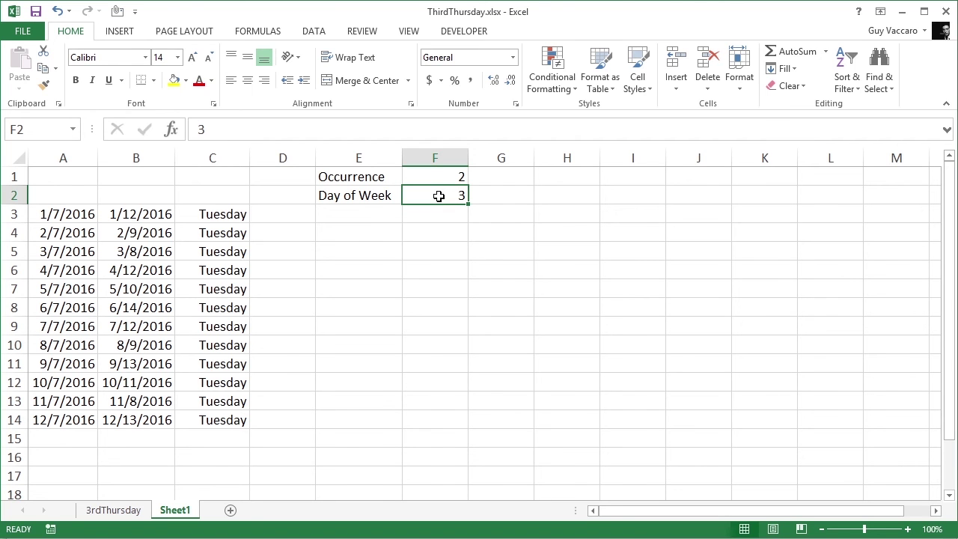
type("1")
key("Up")
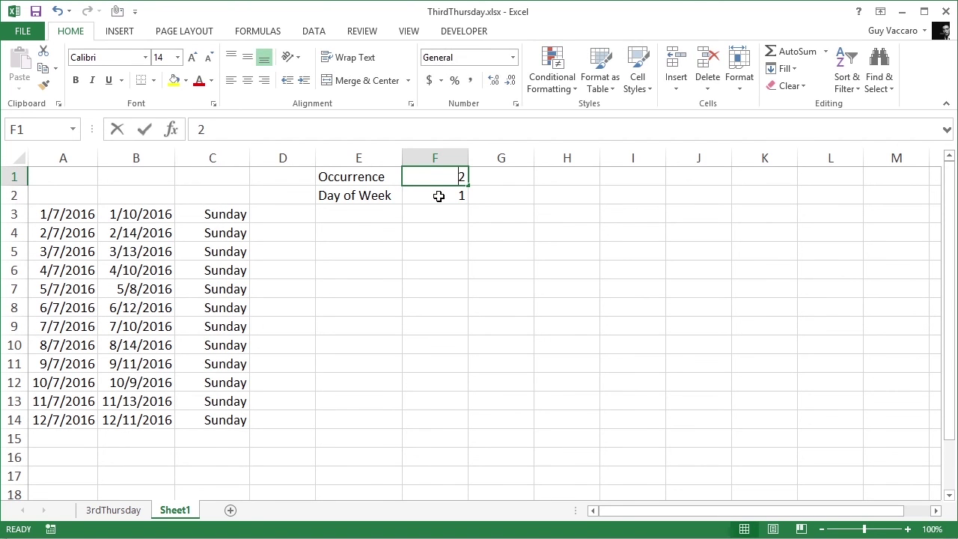
type("4")
key("Return")
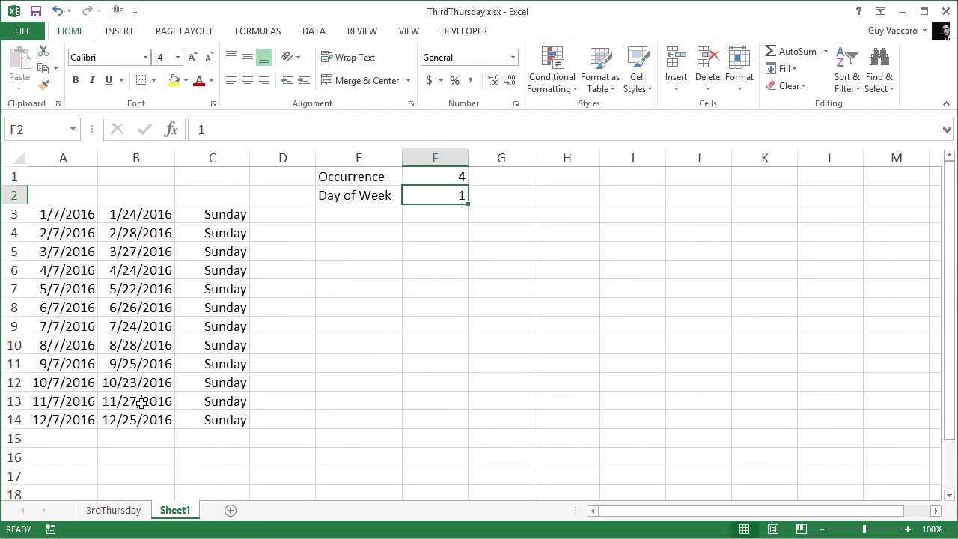